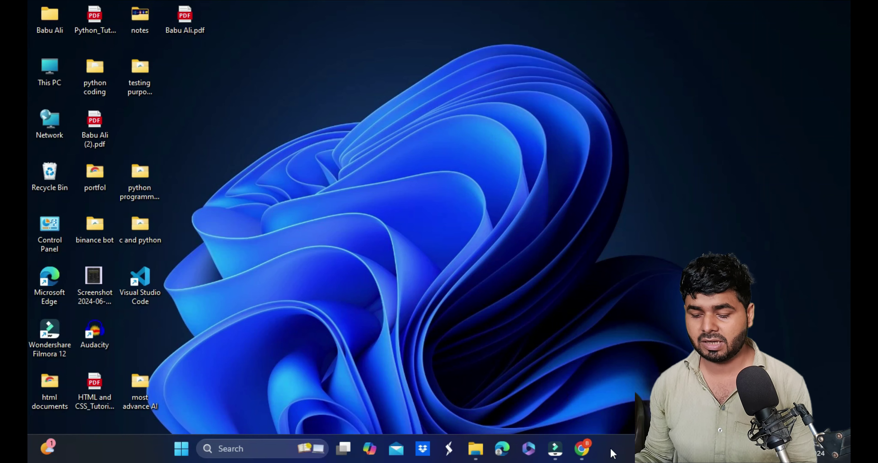
{"action": "left_click", "coordinate": [582, 449]}
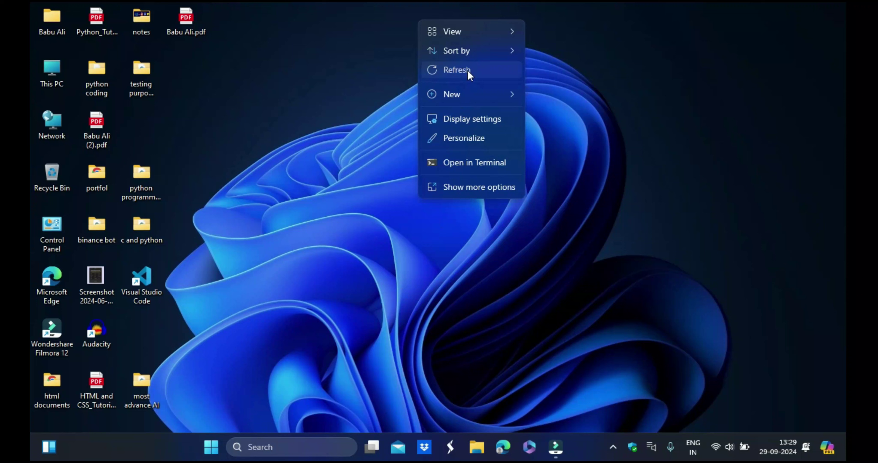
{"action": "left_click", "coordinate": [467, 71]}
Step: Find Control Panel with the Windows search and open its Programs and Features list
{"action": "left_click", "coordinate": [294, 447]}
{"action": "type", "text": "control"}
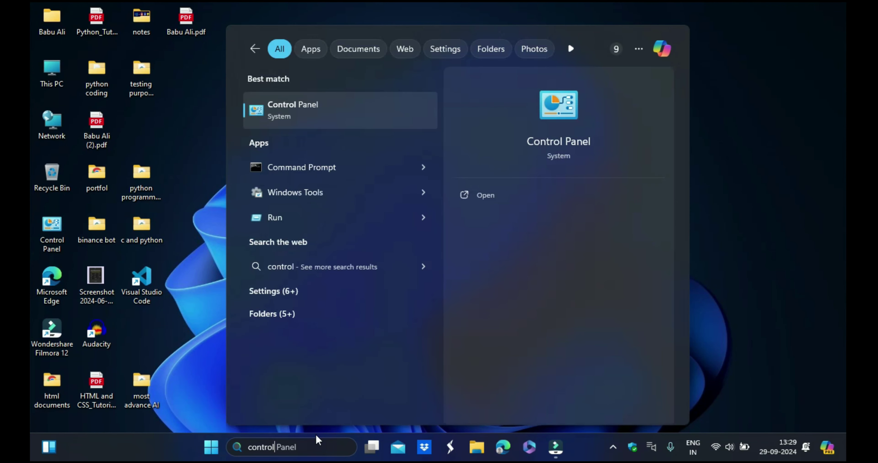
{"action": "left_click", "coordinate": [340, 114]}
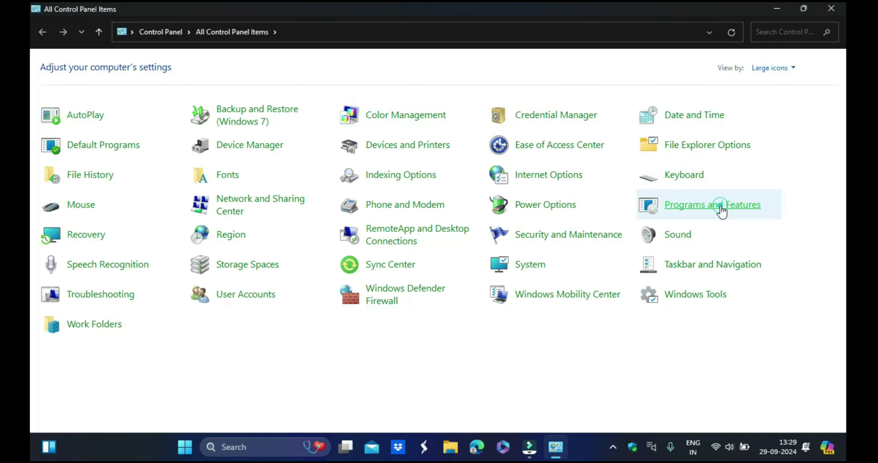
{"action": "left_click", "coordinate": [722, 209]}
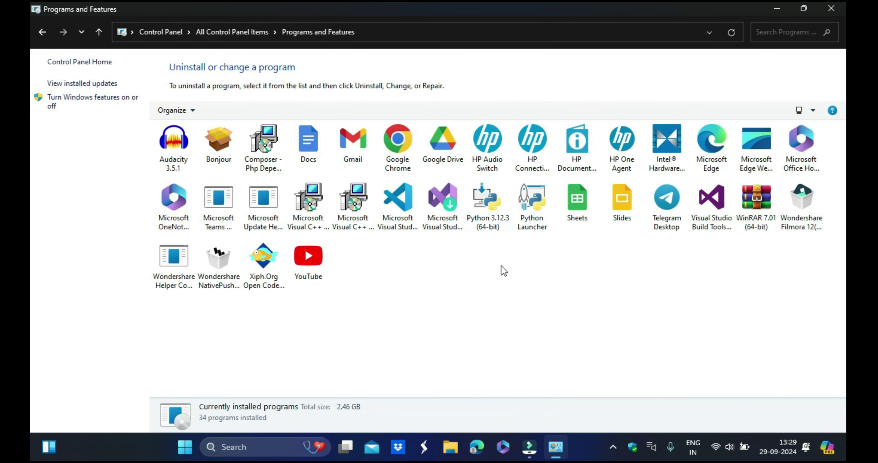
Step: Check the Microsoft Visual C++ 2015-2022 Redistributable (x86) entry, cancel its setup dialog and close the installed programs list
{"action": "double_click", "coordinate": [353, 201]}
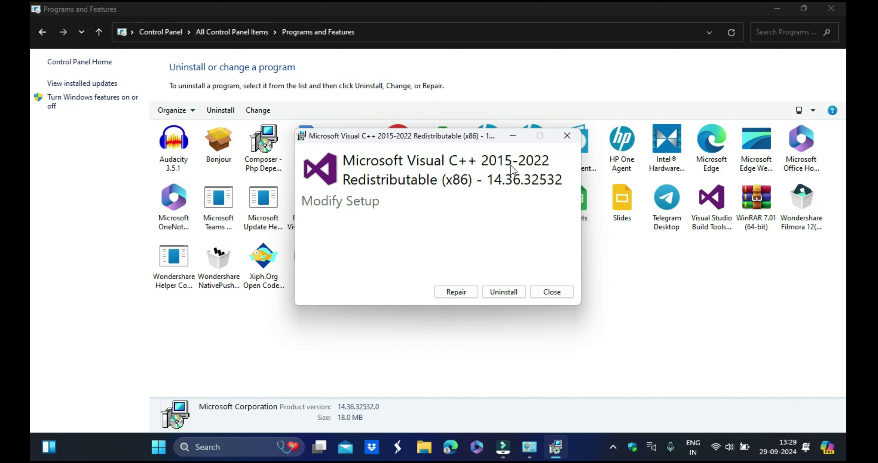
{"action": "left_click", "coordinate": [567, 136]}
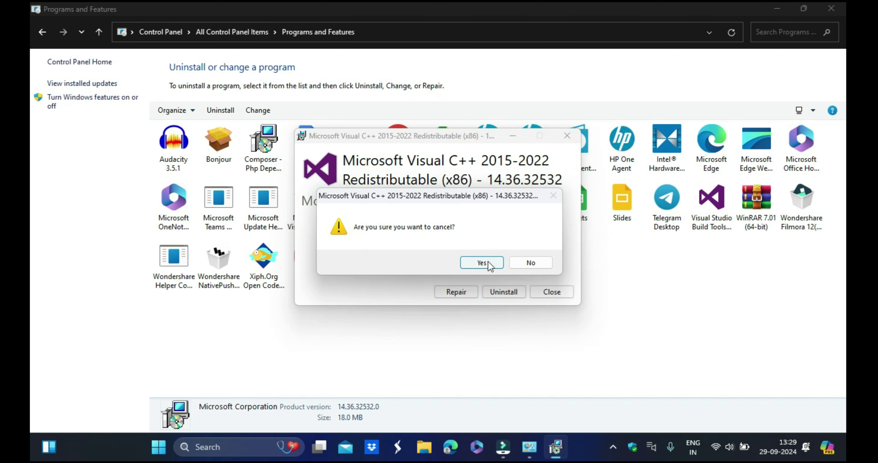
{"action": "left_click", "coordinate": [477, 259]}
{"action": "left_click", "coordinate": [822, 7]}
{"action": "right_click", "coordinate": [515, 90]}
{"action": "left_click", "coordinate": [596, 135]}
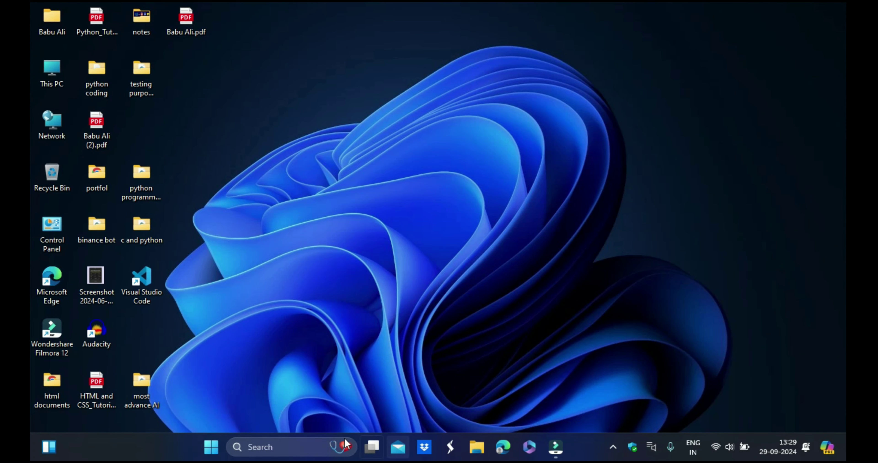
Step: Open System Information, check the computer's System Type, and close the window
{"action": "left_click", "coordinate": [304, 448]}
{"action": "type", "text": "system Information"}
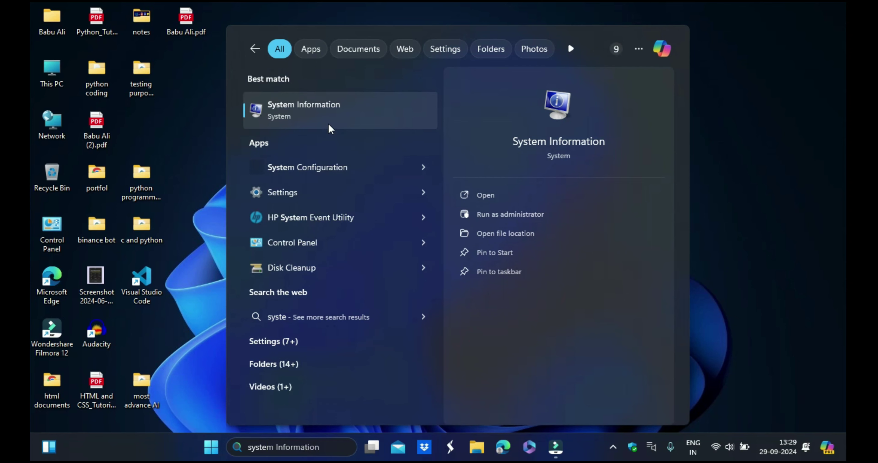
{"action": "left_click", "coordinate": [332, 117]}
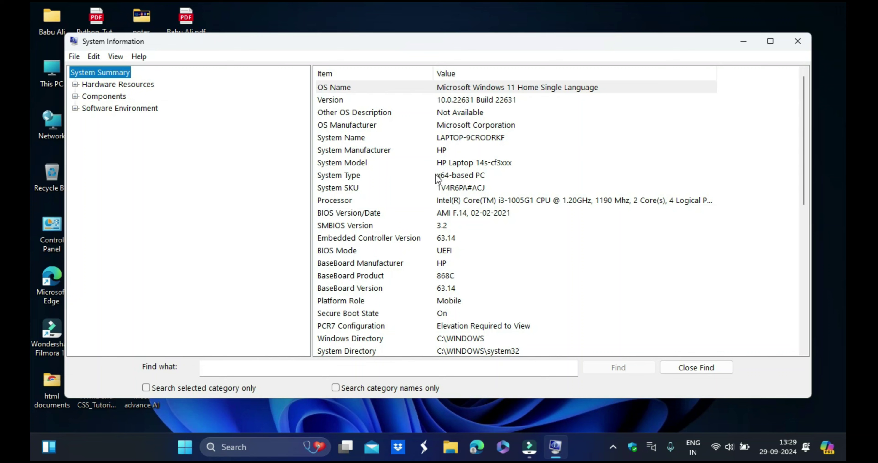
{"action": "left_click", "coordinate": [437, 176]}
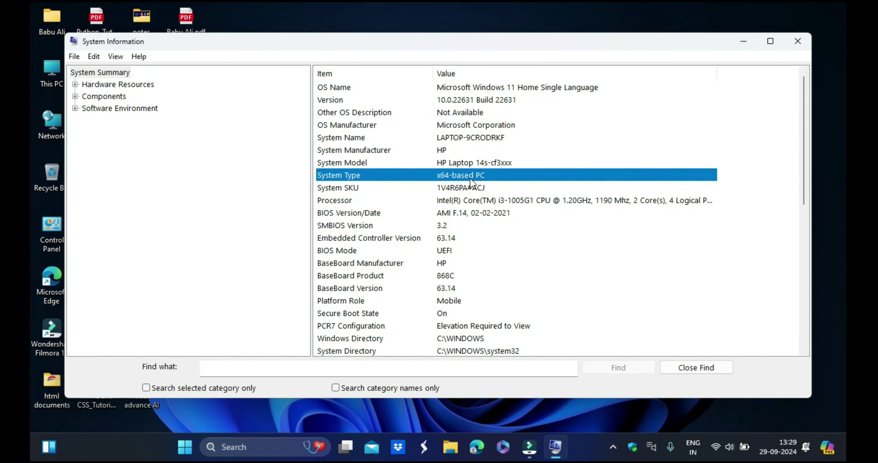
{"action": "left_click", "coordinate": [802, 42]}
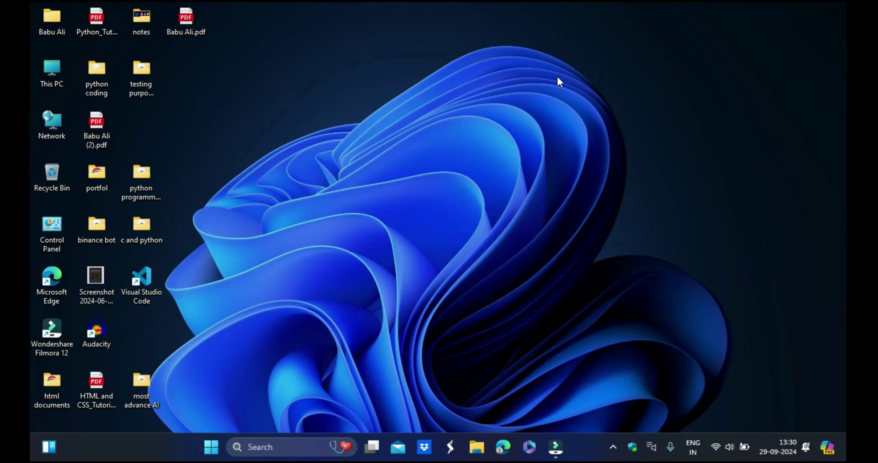
{"action": "right_click", "coordinate": [514, 75]}
{"action": "left_click", "coordinate": [558, 122]}
{"action": "right_click", "coordinate": [443, 109]}
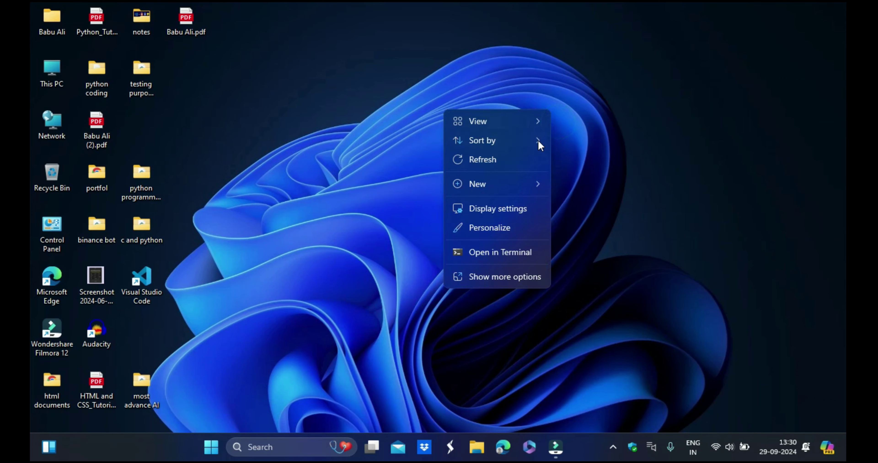
{"action": "left_click", "coordinate": [495, 164]}
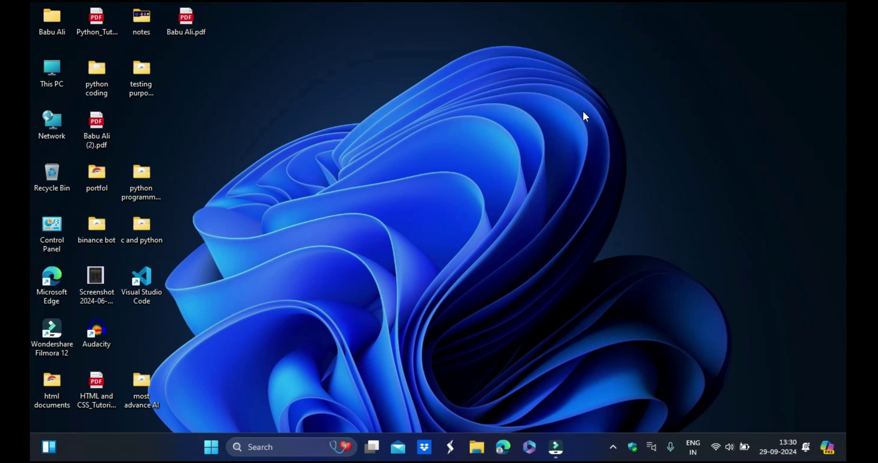
{"action": "right_click", "coordinate": [617, 73]}
{"action": "left_click", "coordinate": [622, 113]}
Step: Switch to Google Chrome and search Google for "ubuntu linux download"
{"action": "left_click", "coordinate": [261, 453]}
{"action": "left_click", "coordinate": [354, 254]}
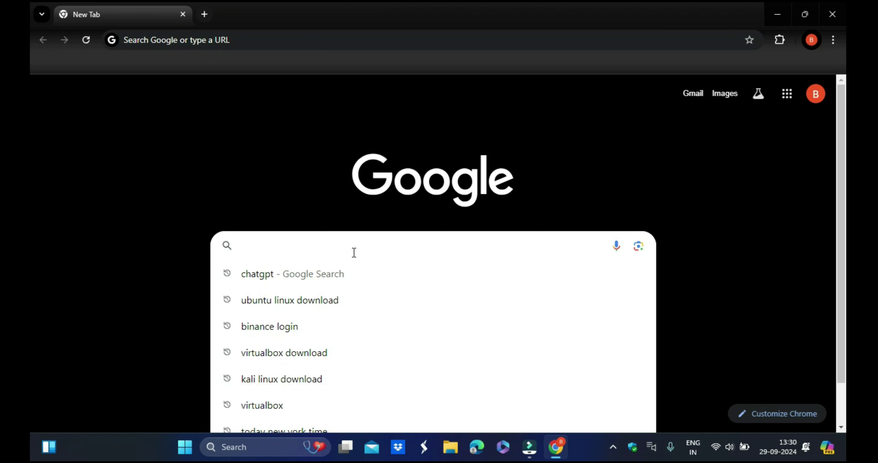
{"action": "type", "text": "ubuntu"}
{"action": "key", "text": "Right"}
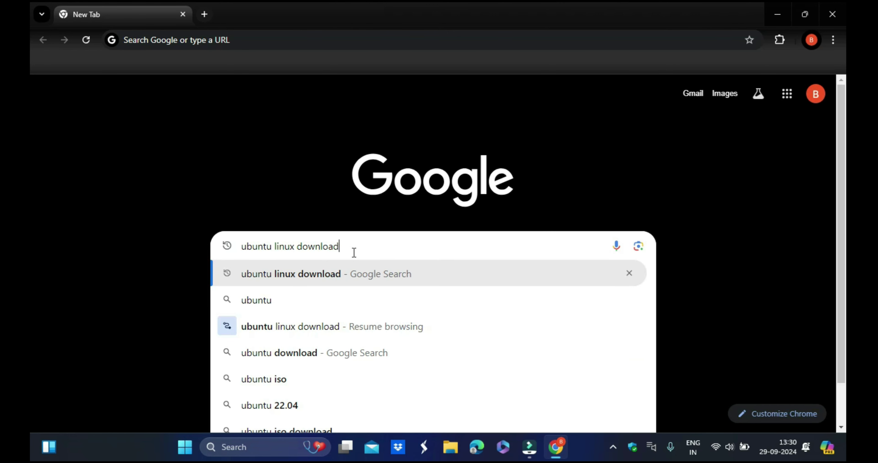
{"action": "key", "text": "Return"}
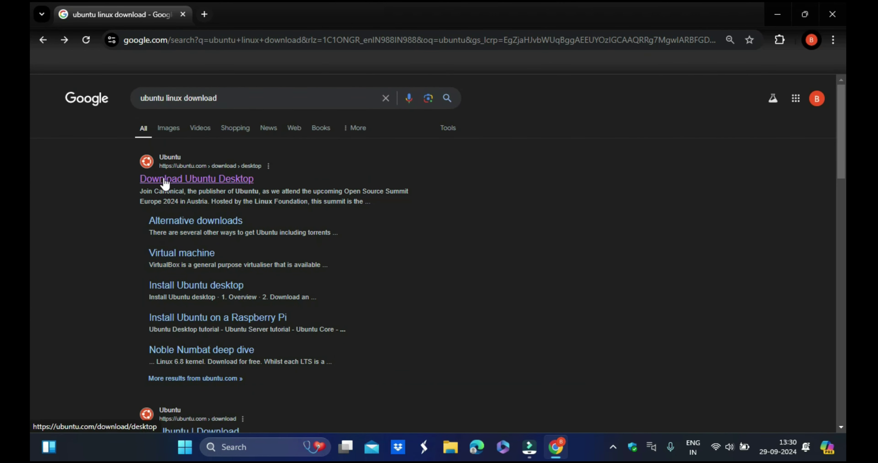
Step: Open the Download Ubuntu Desktop page from ubuntu.com and check the version and file size of the LTS release
{"action": "left_click", "coordinate": [213, 180]}
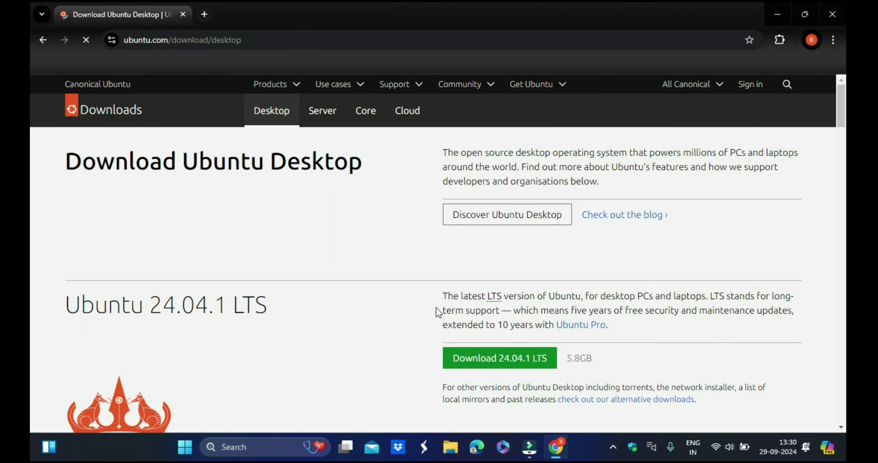
{"action": "scroll", "coordinate": [447, 308], "scroll_direction": "down", "scroll_amount": 2}
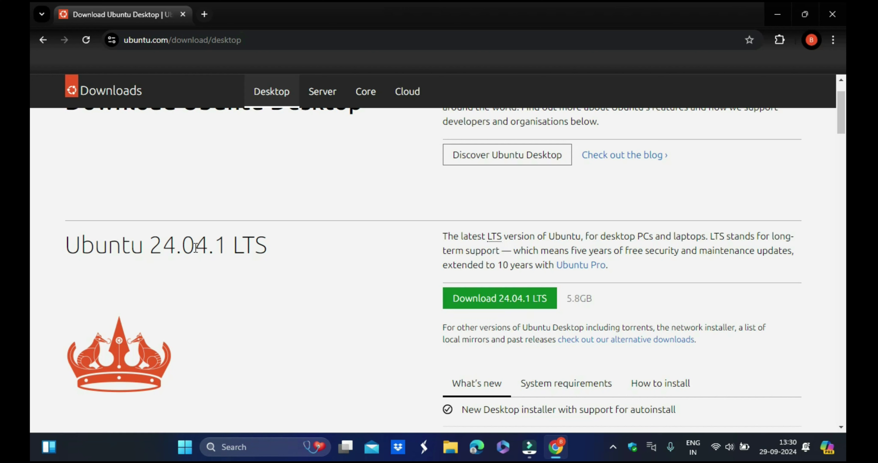
{"action": "double_click", "coordinate": [240, 238]}
{"action": "left_click", "coordinate": [227, 237]}
{"action": "left_click", "coordinate": [326, 228]}
{"action": "left_click_drag", "start_coordinate": [566, 303], "coordinate": [606, 303]}
{"action": "scroll", "coordinate": [627, 299], "scroll_direction": "down", "scroll_amount": 3}
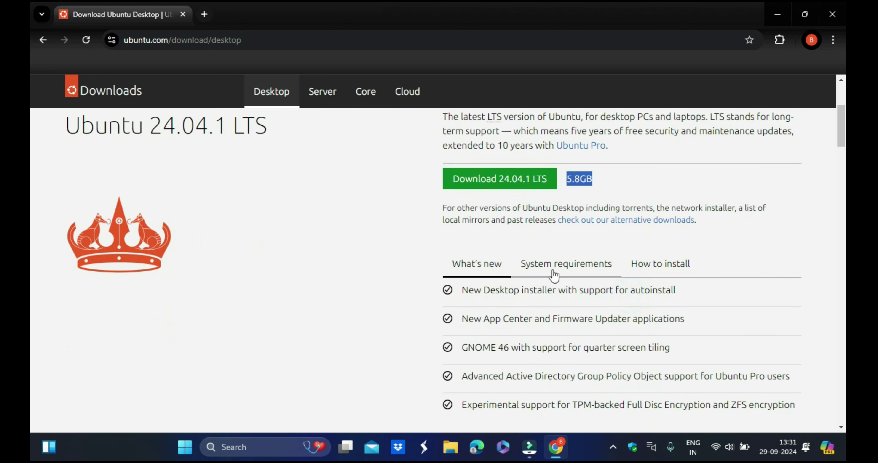
Step: Show the system requirements for Ubuntu Desktop 24.04.1 LTS and review the memory and hard drive space entries
{"action": "left_click", "coordinate": [589, 273]}
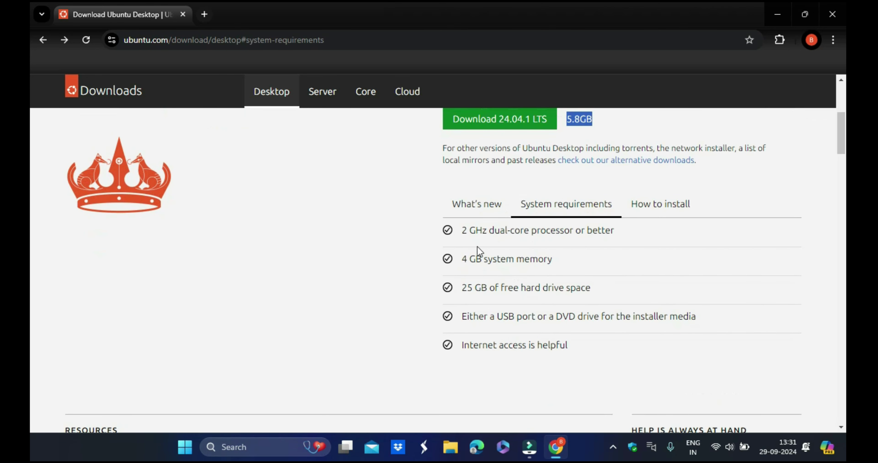
{"action": "left_click_drag", "start_coordinate": [465, 262], "coordinate": [555, 262]}
{"action": "left_click", "coordinate": [581, 256]}
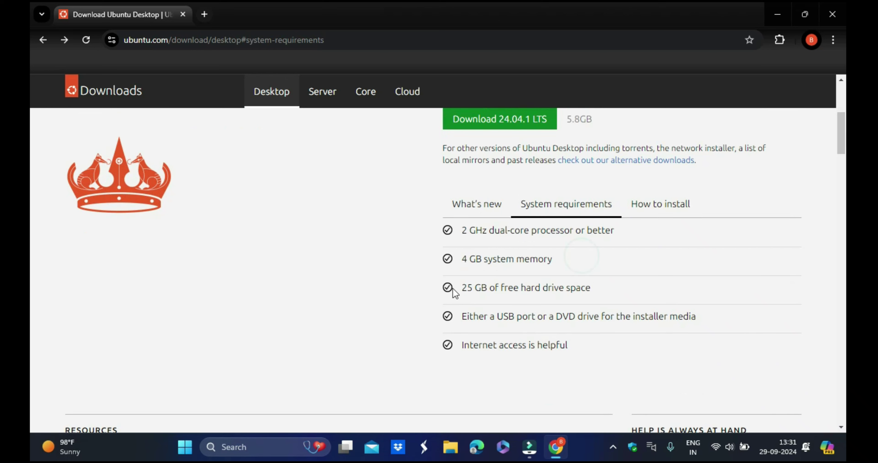
{"action": "left_click_drag", "start_coordinate": [463, 288], "coordinate": [589, 288]}
{"action": "left_click", "coordinate": [606, 290]}
Step: Switch to File Explorer and check the free space of the C: and D: drives under This PC
{"action": "left_click", "coordinate": [452, 447]}
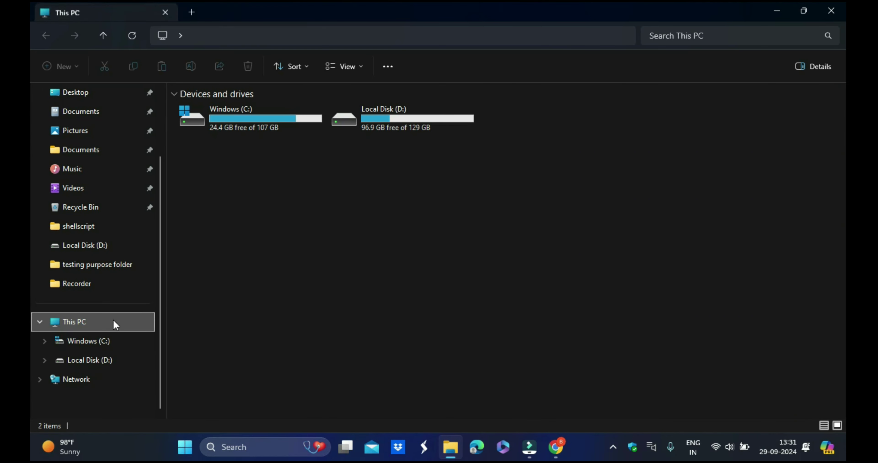
{"action": "left_click", "coordinate": [83, 360]}
{"action": "left_click", "coordinate": [85, 326]}
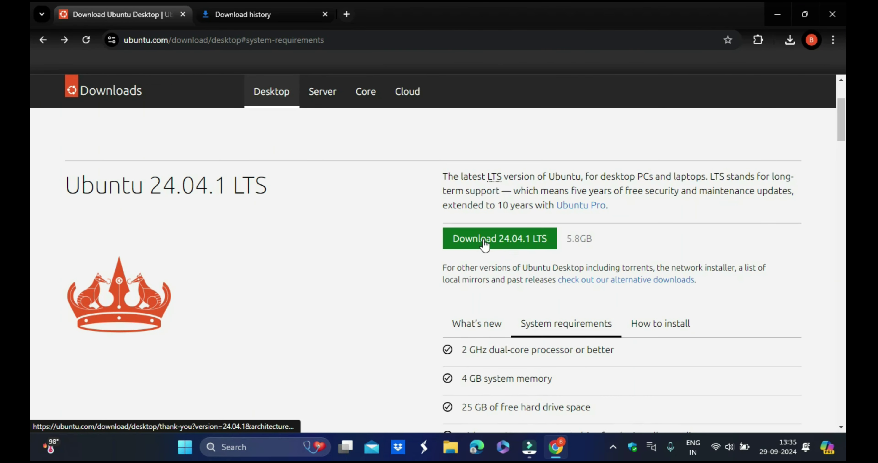
Step: Start downloading Ubuntu 24.04.1 LTS, pause the download, and close the recent download history
{"action": "left_click", "coordinate": [498, 237]}
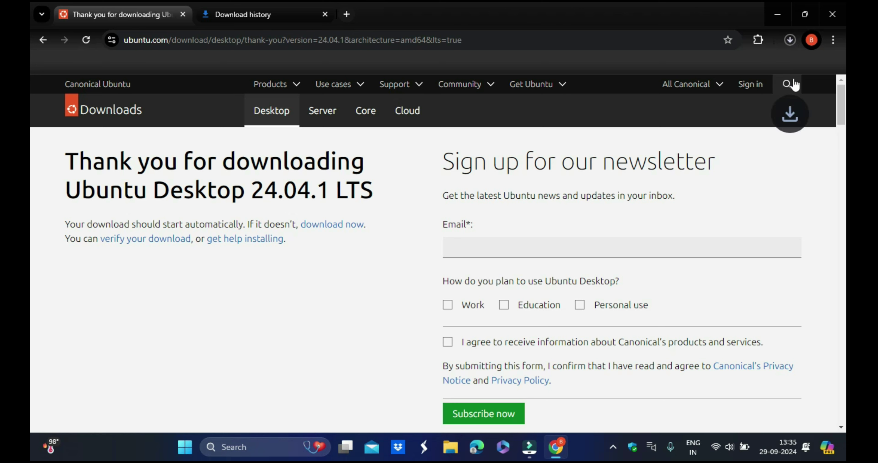
{"action": "left_click", "coordinate": [790, 34]}
{"action": "left_click", "coordinate": [752, 90]}
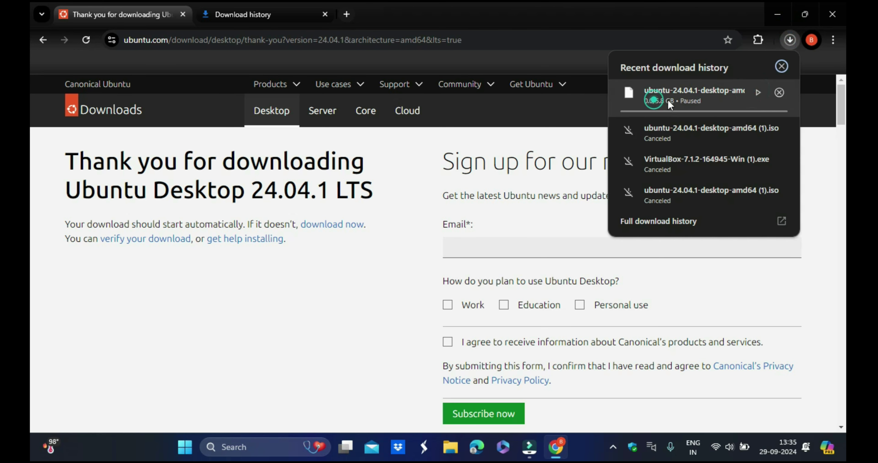
{"action": "left_click", "coordinate": [782, 66]}
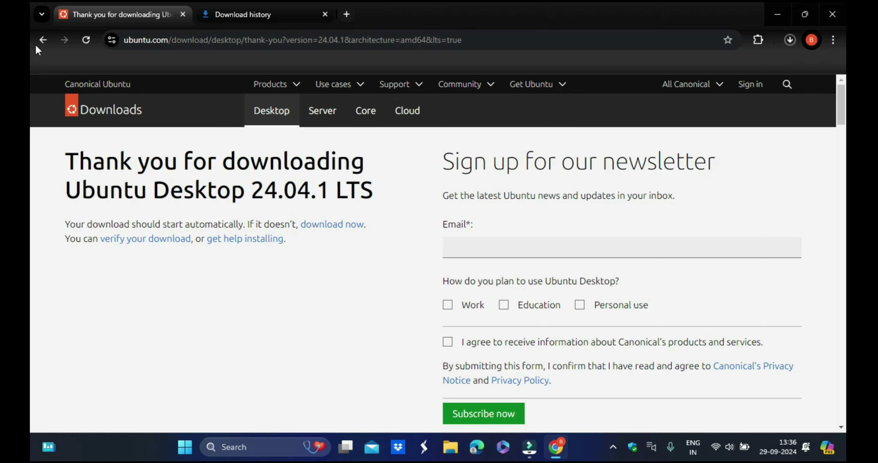
Step: Go back from the Ubuntu download pages to the Google search results
{"action": "left_click", "coordinate": [50, 36]}
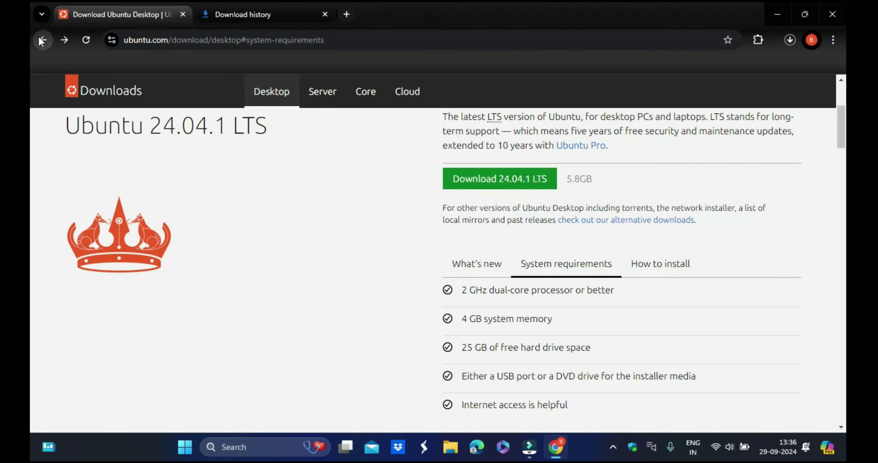
{"action": "left_click", "coordinate": [41, 40]}
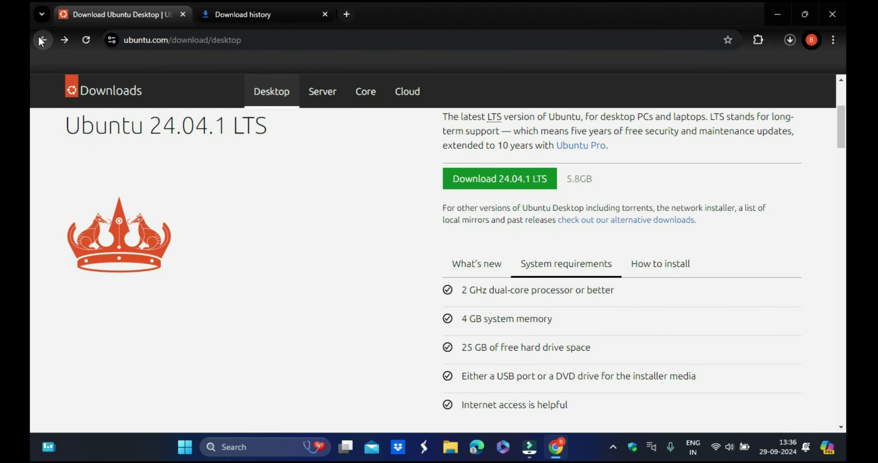
{"action": "left_click", "coordinate": [41, 41]}
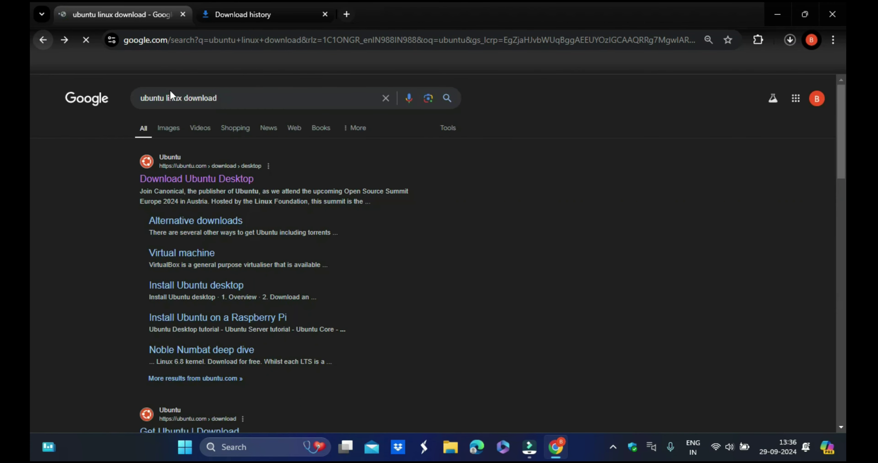
{"action": "left_click", "coordinate": [258, 95]}
{"action": "left_click", "coordinate": [388, 94]}
{"action": "type", "text": "vi"}
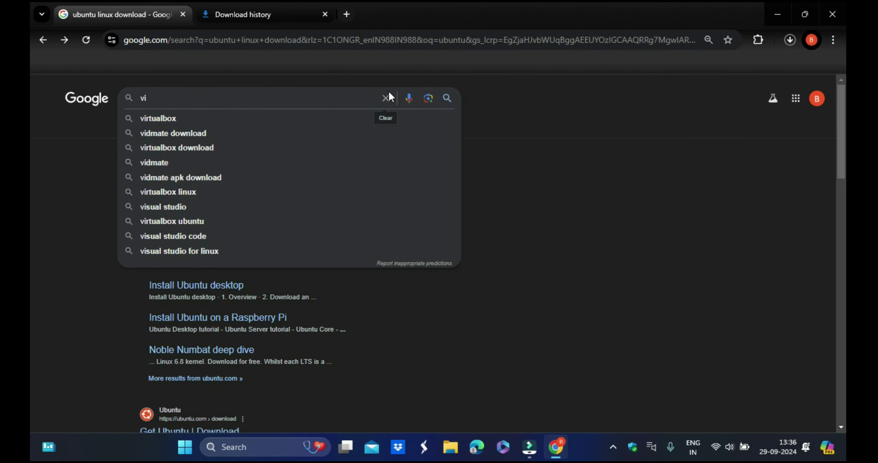
{"action": "key", "text": "Down"}
{"action": "key", "text": "Return"}
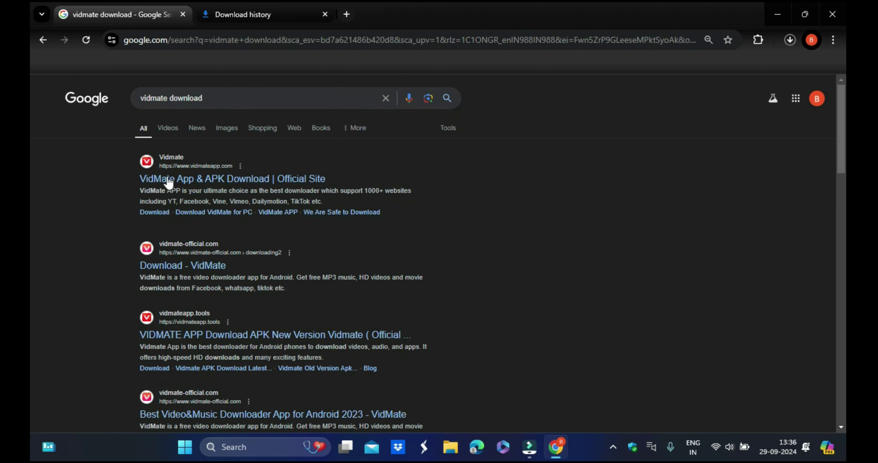
Step: Replace the search query and search Google for "virtualbox download"
{"action": "triple_click", "coordinate": [226, 97]}
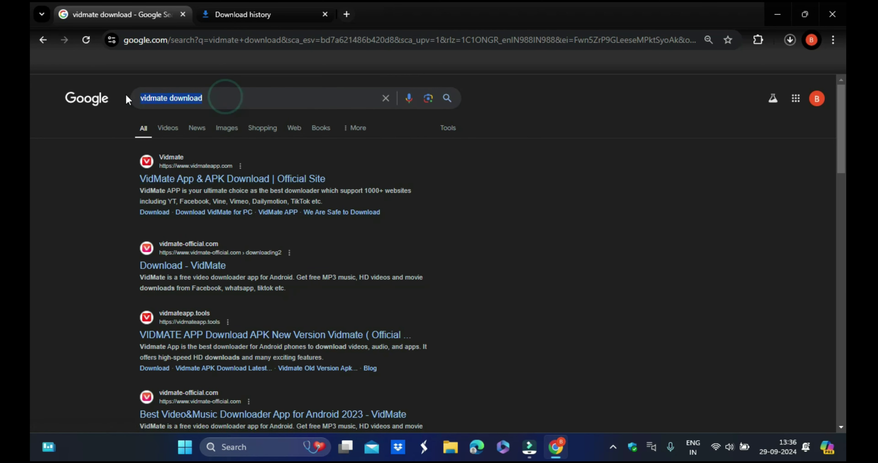
{"action": "key", "text": "BackSpace"}
{"action": "type", "text": "vi"}
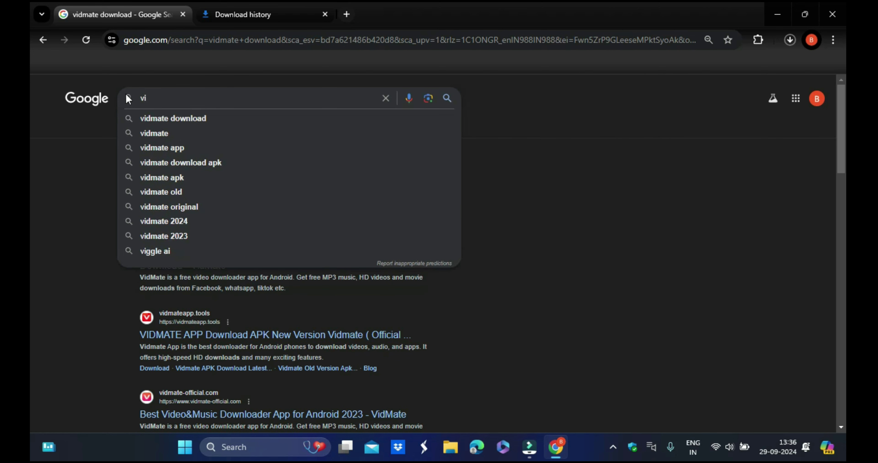
{"action": "type", "text": "rtualbox"}
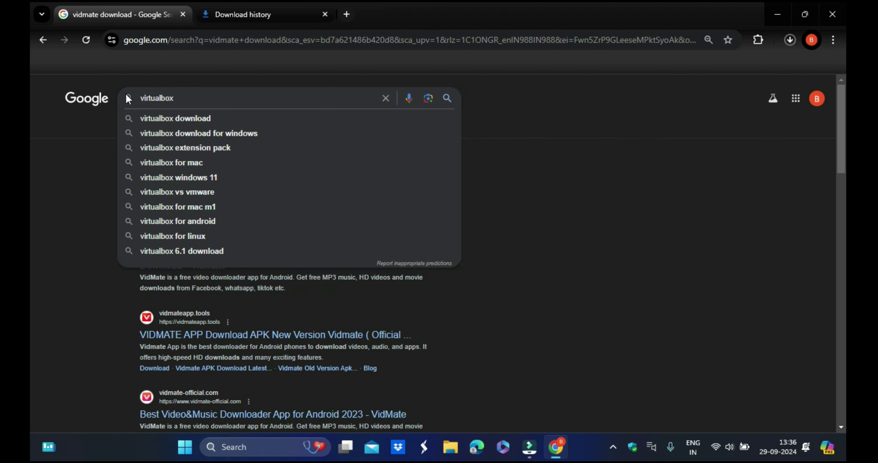
{"action": "key", "text": "Down"}
{"action": "key", "text": "Return"}
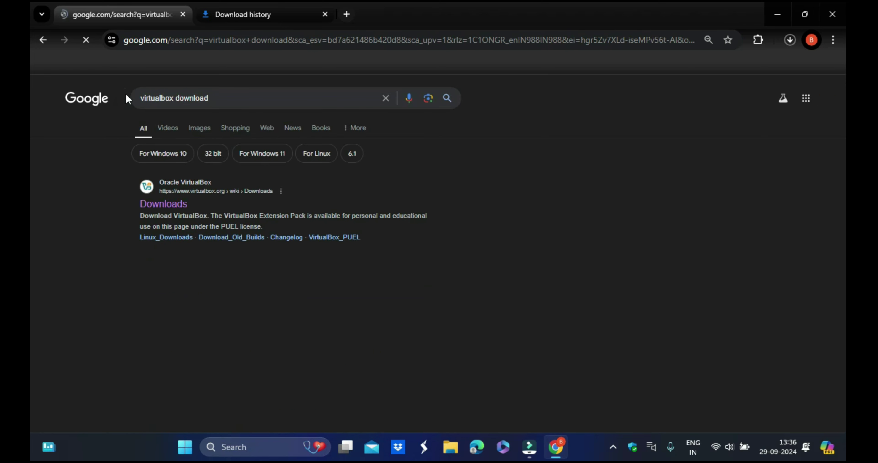
Step: Open the Oracle VirtualBox Downloads page, start downloading the Windows hosts package, pause the download, and close the recent download history
{"action": "left_click", "coordinate": [158, 204]}
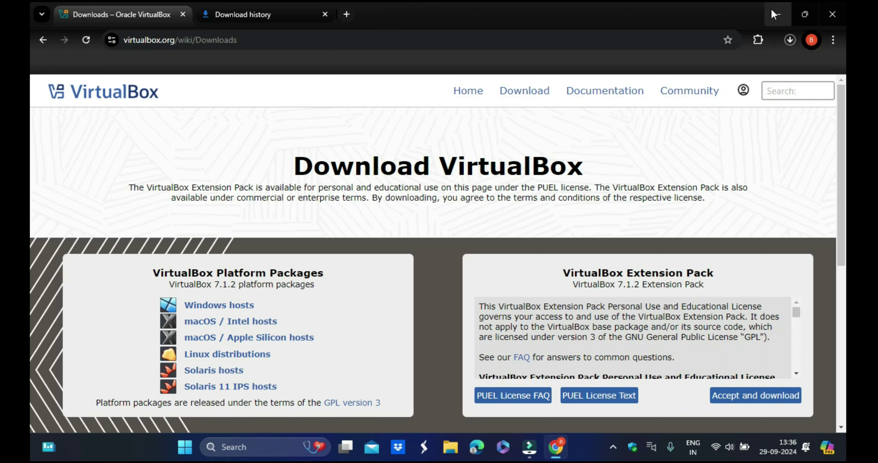
{"action": "left_click", "coordinate": [238, 306]}
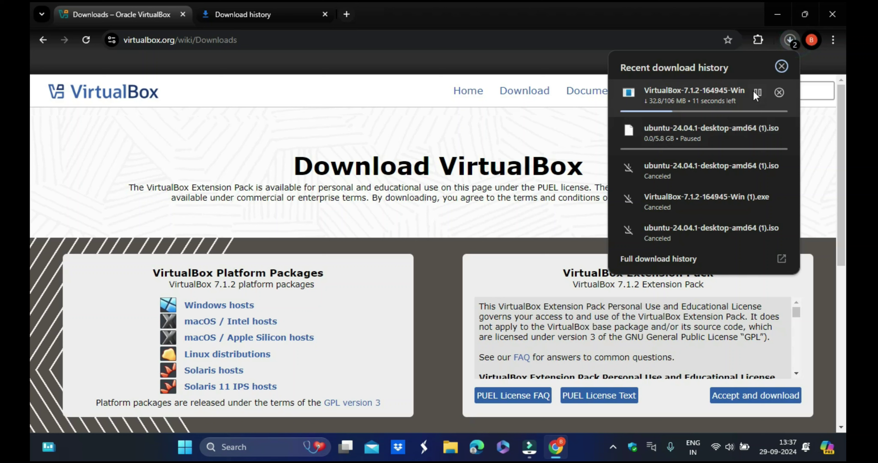
{"action": "left_click", "coordinate": [756, 89]}
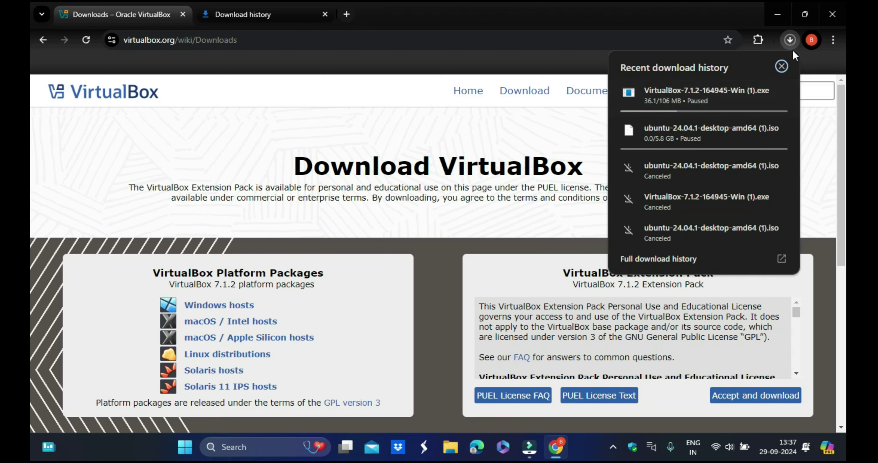
{"action": "left_click", "coordinate": [781, 66]}
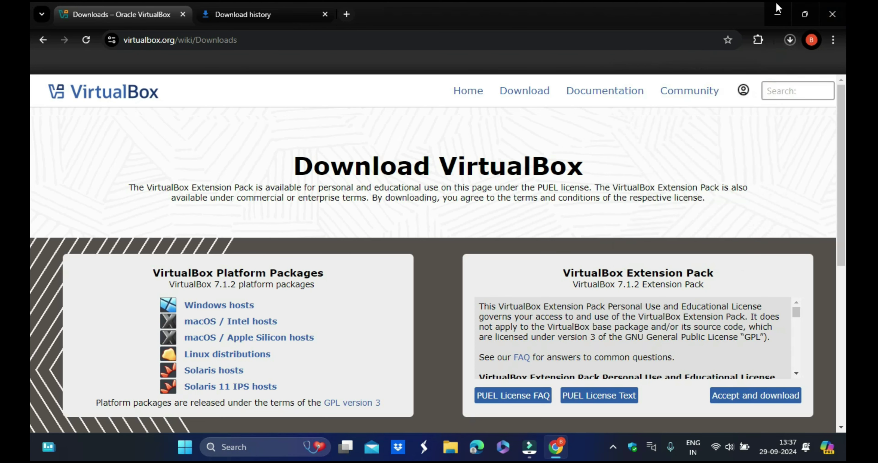
Step: Minimize the browser and close its windows to return to the desktop
{"action": "left_click", "coordinate": [779, 14]}
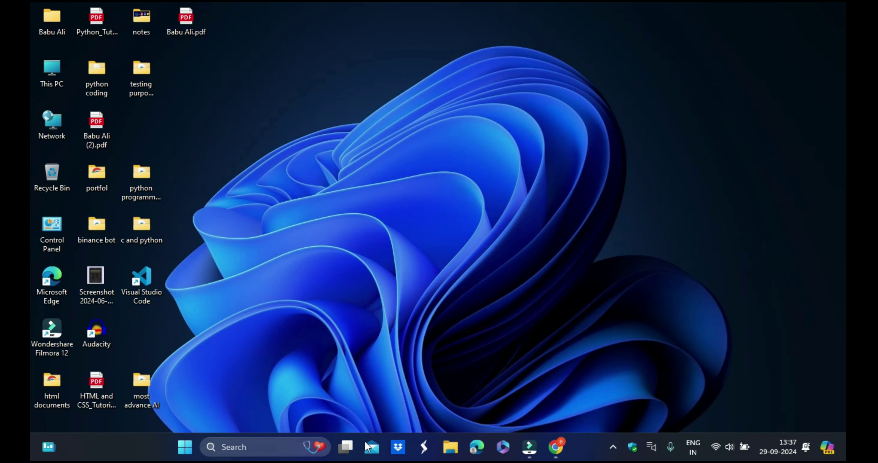
{"action": "right_click", "coordinate": [566, 447]}
{"action": "left_click", "coordinate": [579, 420]}
Step: Open the Downloads folder in File Explorer and run the installer VirtualBox-7.1.2-164945-Win.exe
{"action": "left_click", "coordinate": [476, 447]}
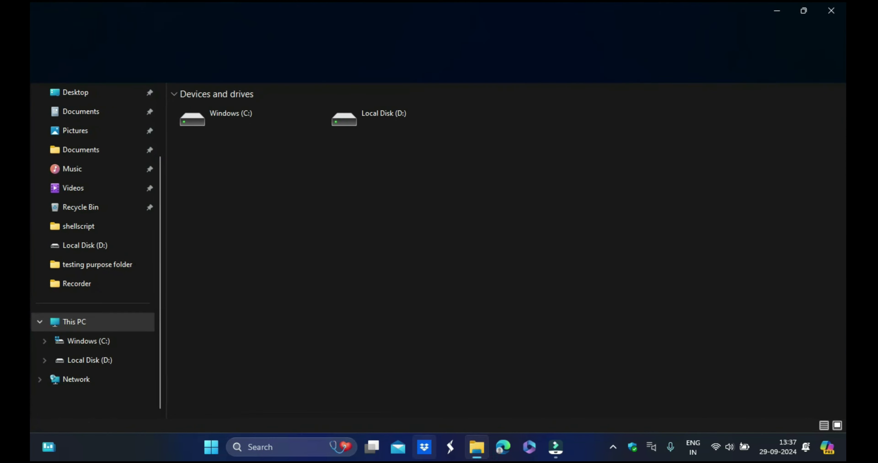
{"action": "scroll", "coordinate": [109, 205], "scroll_direction": "up", "scroll_amount": 1}
{"action": "left_click", "coordinate": [98, 156]}
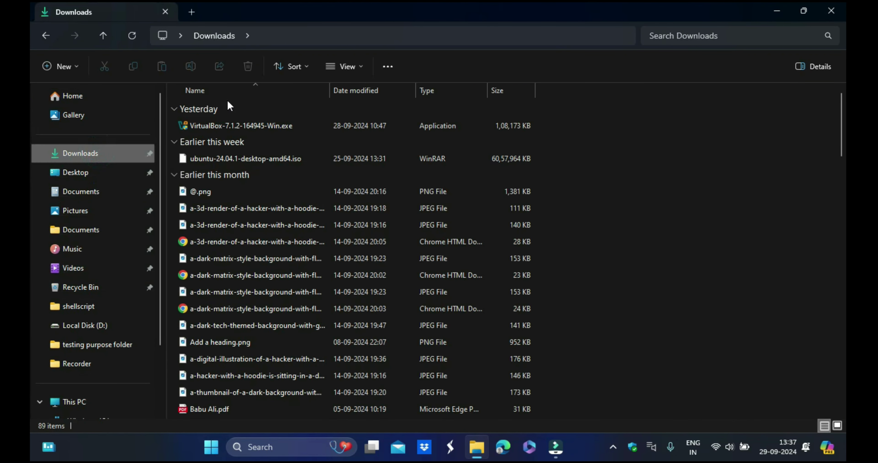
{"action": "double_click", "coordinate": [242, 123]}
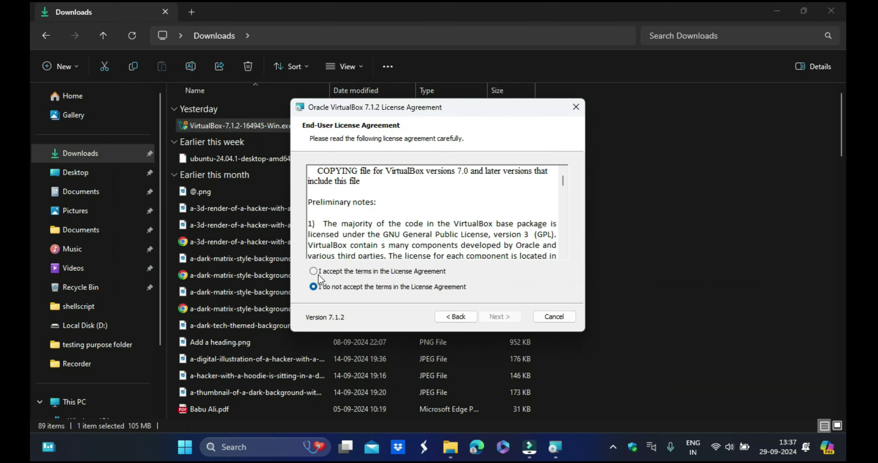
Step: Accept the VirtualBox license agreement and the network interfaces warning, keep all Custom Setup options, and install Oracle VirtualBox 7.1.2
{"action": "left_click", "coordinate": [313, 272]}
{"action": "left_click", "coordinate": [501, 317]}
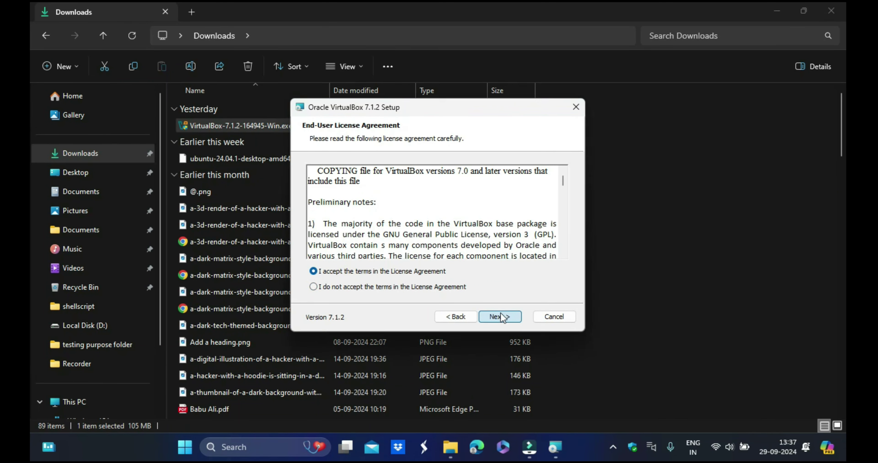
{"action": "left_click", "coordinate": [500, 317]}
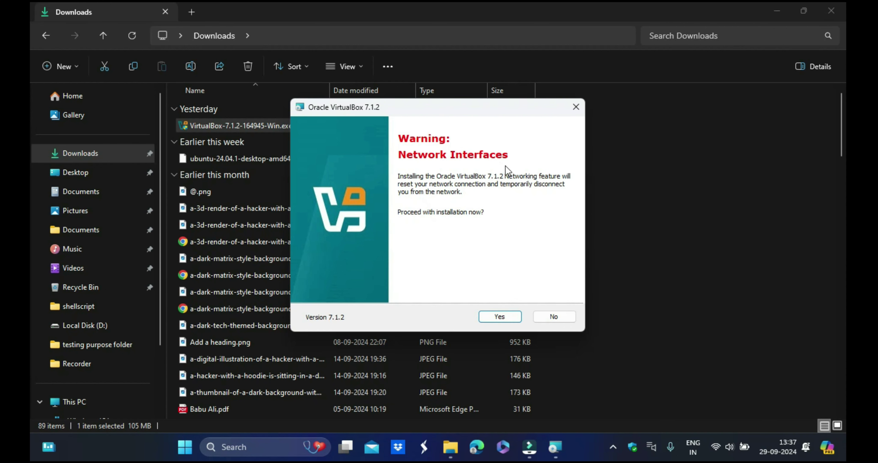
{"action": "left_click_drag", "start_coordinate": [453, 113], "coordinate": [449, 94]}
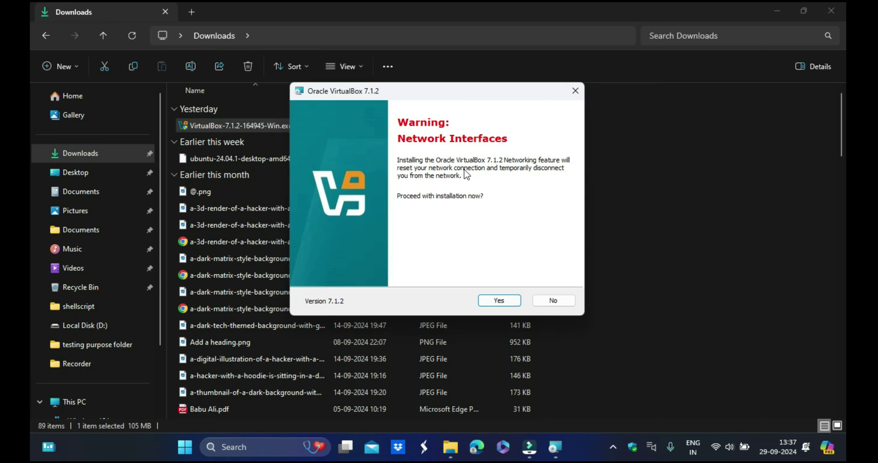
{"action": "left_click", "coordinate": [501, 302]}
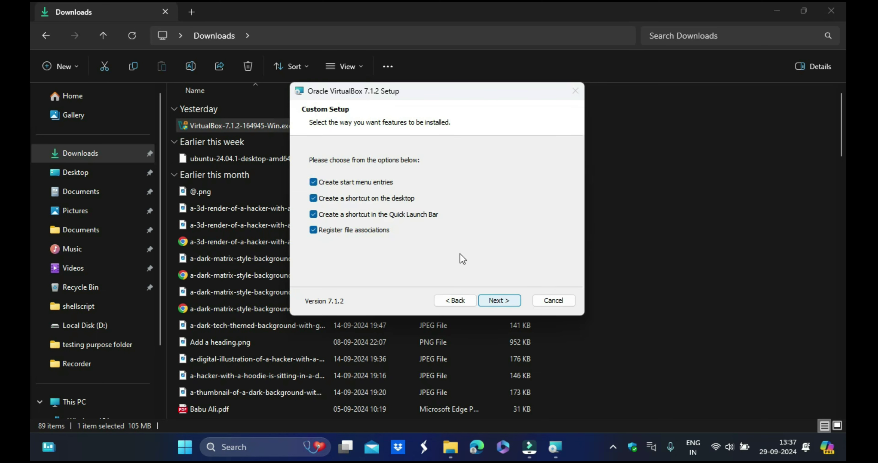
{"action": "left_click", "coordinate": [490, 302]}
{"action": "left_click", "coordinate": [504, 303]}
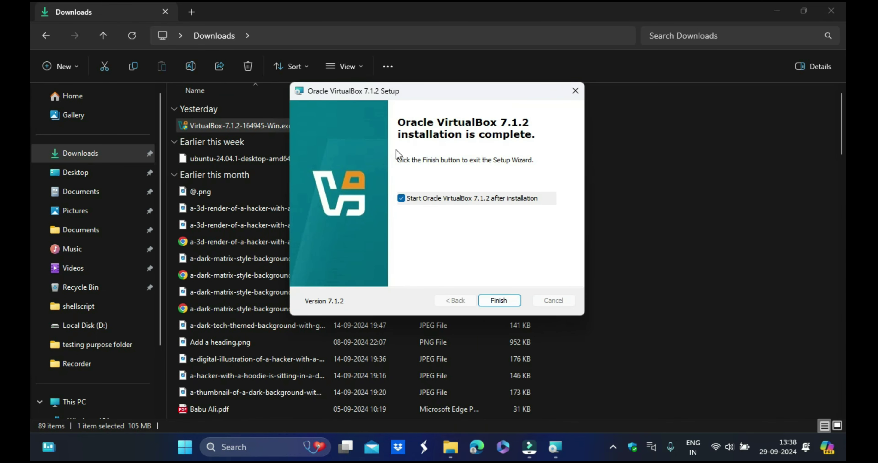
Step: Finish the setup wizard with the option to start VirtualBox enabled, and close the VirtualBox Manager window
{"action": "left_click_drag", "start_coordinate": [435, 94], "coordinate": [454, 102]}
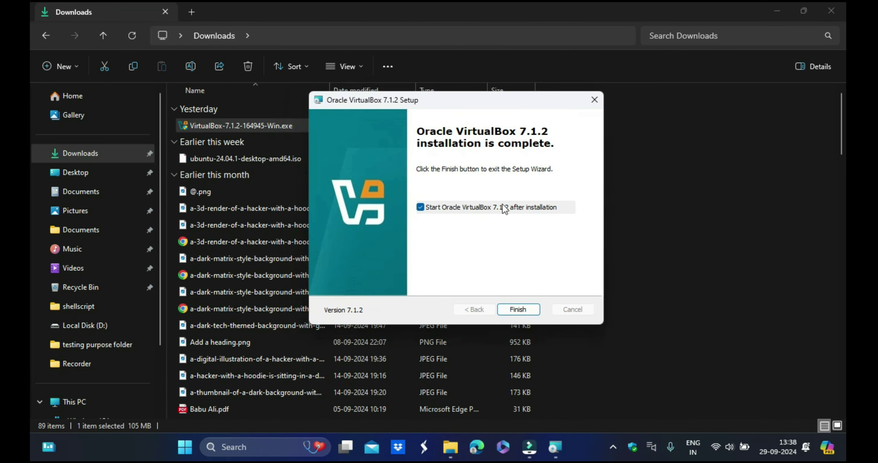
{"action": "left_click", "coordinate": [521, 309]}
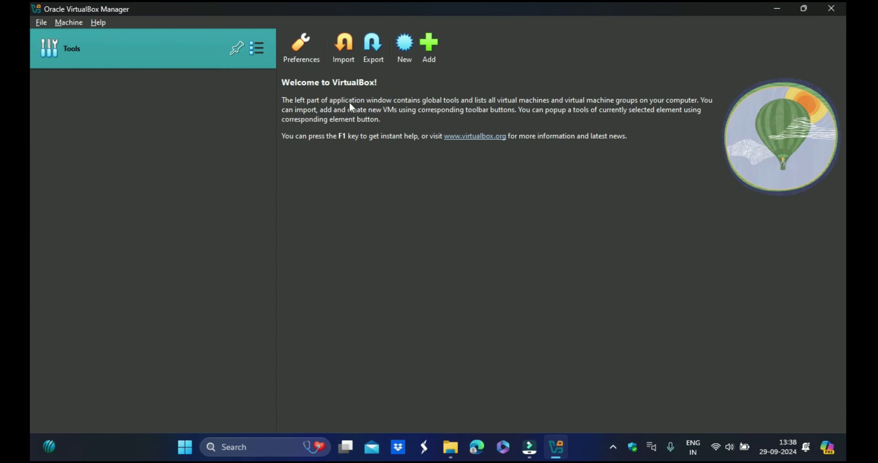
{"action": "key", "text": "alt+F4"}
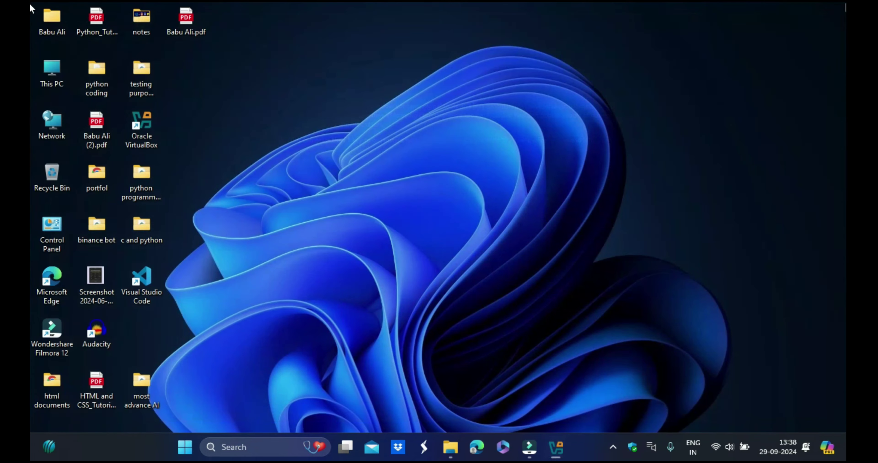
Step: Move the Oracle VirtualBox shortcut to an empty area of the desktop and launch VirtualBox from it
{"action": "left_click_drag", "start_coordinate": [141, 121], "coordinate": [276, 126]}
{"action": "left_click", "coordinate": [348, 71]}
{"action": "right_click", "coordinate": [443, 57]}
{"action": "left_click", "coordinate": [496, 108]}
{"action": "right_click", "coordinate": [450, 19]}
{"action": "left_click", "coordinate": [510, 70]}
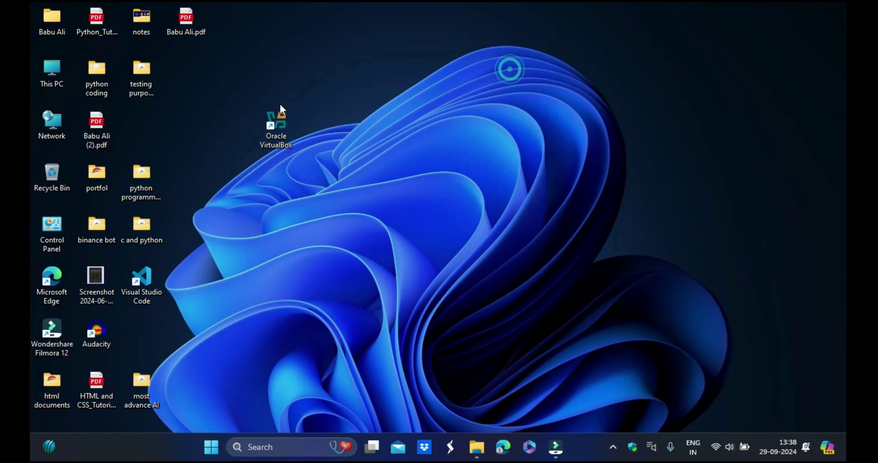
{"action": "double_click", "coordinate": [273, 121]}
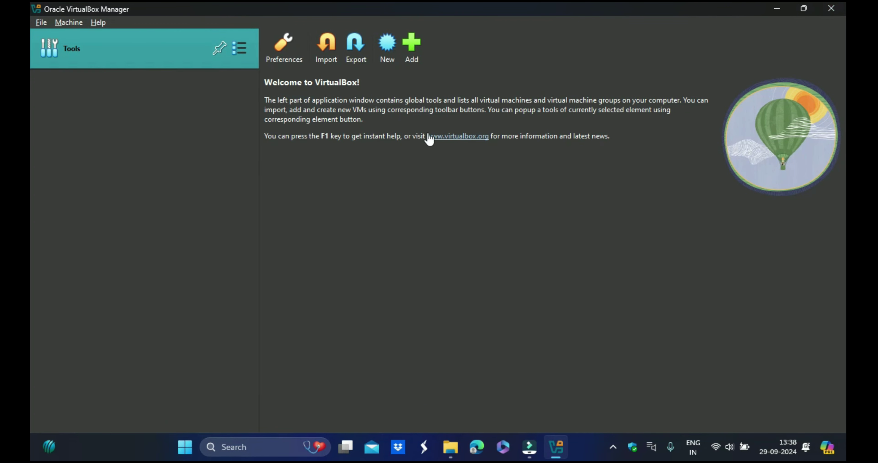
Step: Start creating a new virtual machine and name it "ubuntulinux"
{"action": "left_click", "coordinate": [388, 43]}
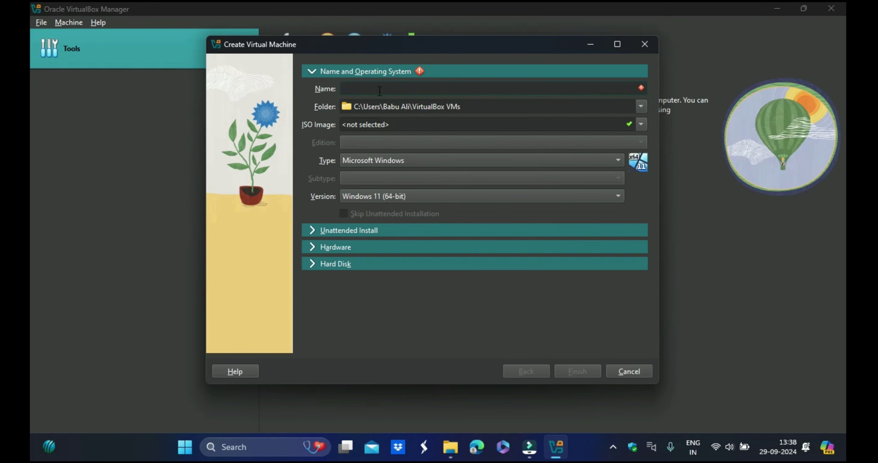
{"action": "left_click", "coordinate": [365, 90]}
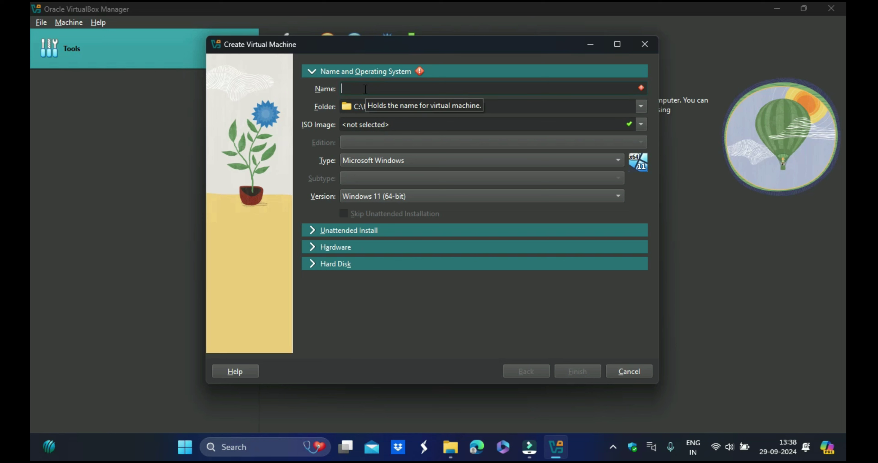
{"action": "type", "text": "ubuntulinux"}
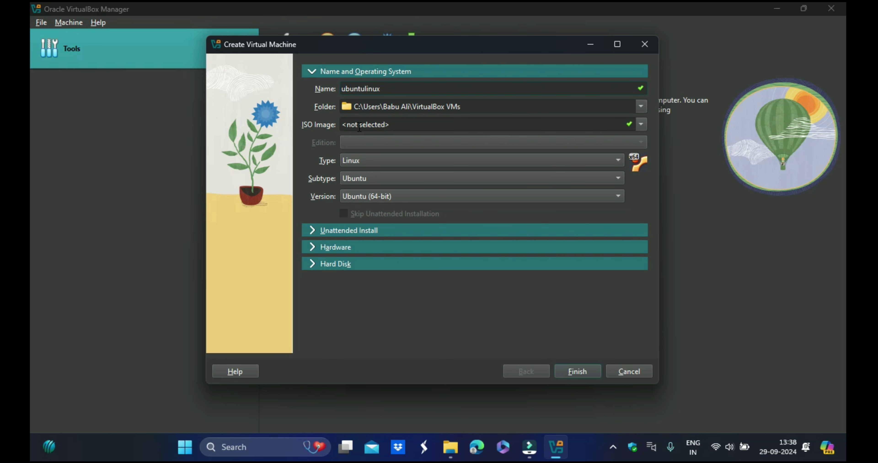
Step: Set the virtual machine's ISO image to ubuntu-24.04.1-desktop-amd64.iso from the Downloads folder
{"action": "left_click", "coordinate": [640, 124]}
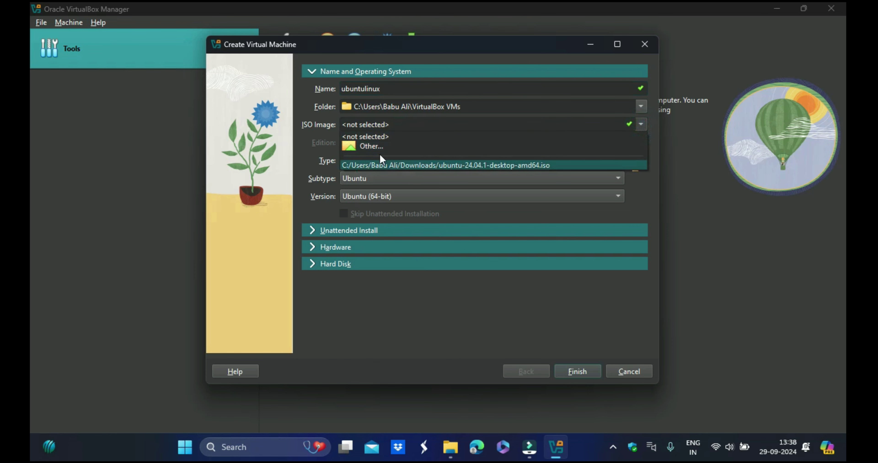
{"action": "left_click", "coordinate": [383, 149]}
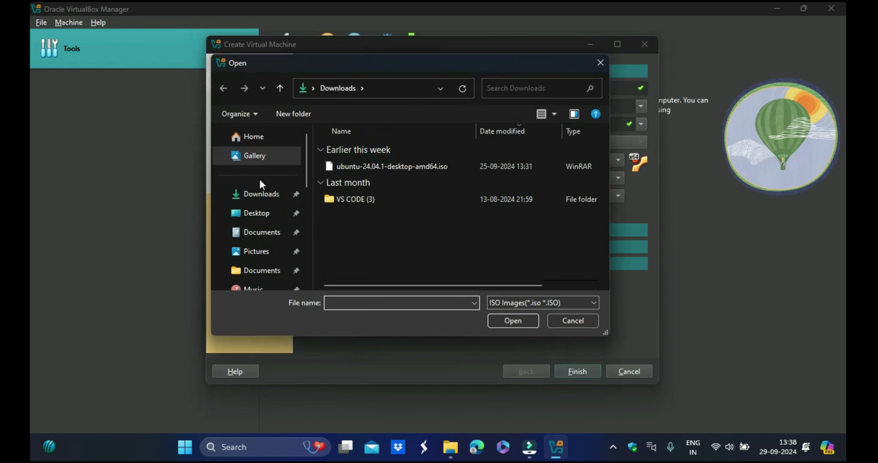
{"action": "left_click", "coordinate": [262, 196]}
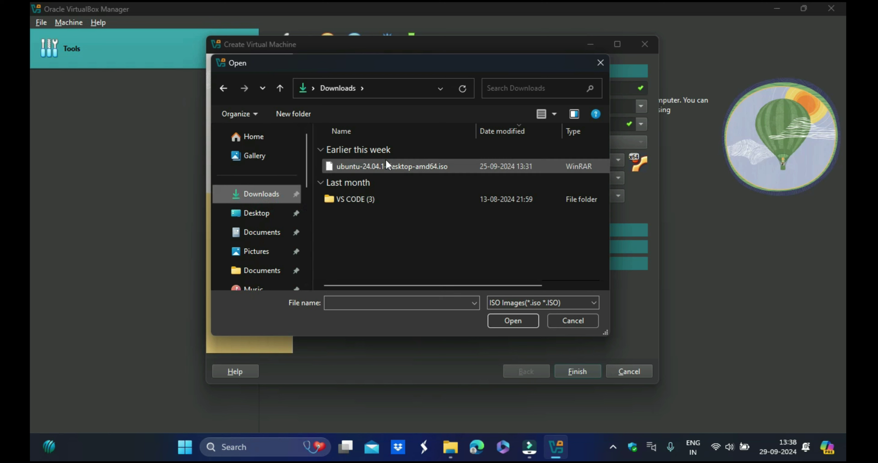
{"action": "left_click", "coordinate": [383, 165]}
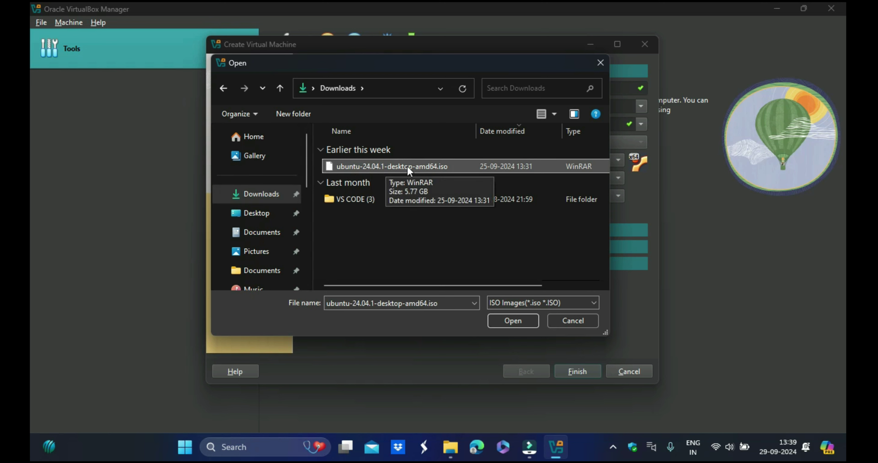
{"action": "left_click", "coordinate": [530, 323]}
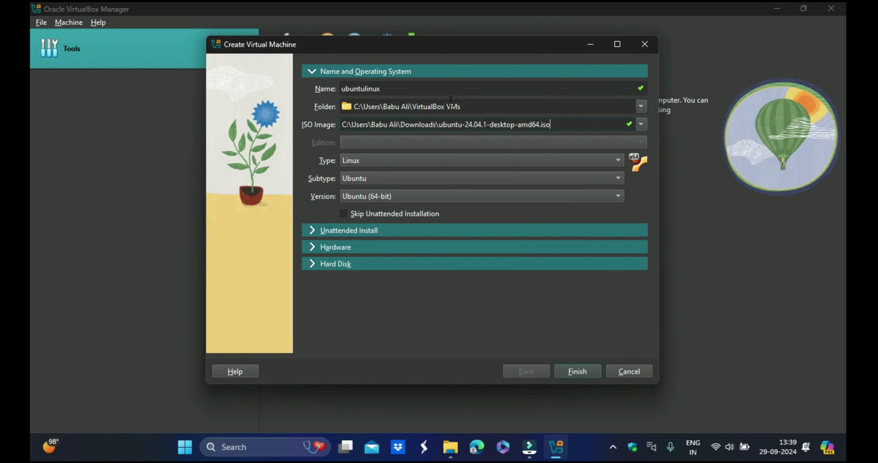
Step: Review the virtual machine's folder path, check the drives' free space under This PC, and return to the Create Virtual Machine dialog
{"action": "left_click_drag", "start_coordinate": [469, 105], "coordinate": [332, 108]}
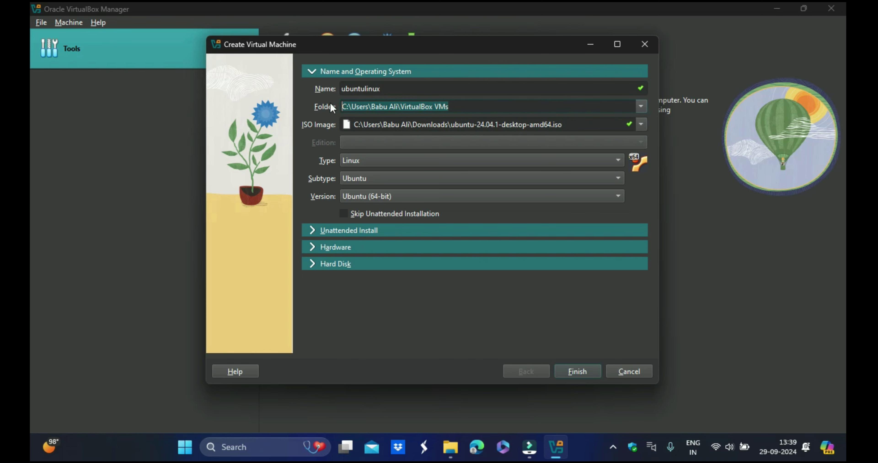
{"action": "left_click_drag", "start_coordinate": [455, 102], "coordinate": [342, 107]}
{"action": "left_click", "coordinate": [471, 108]}
{"action": "left_click", "coordinate": [450, 447]}
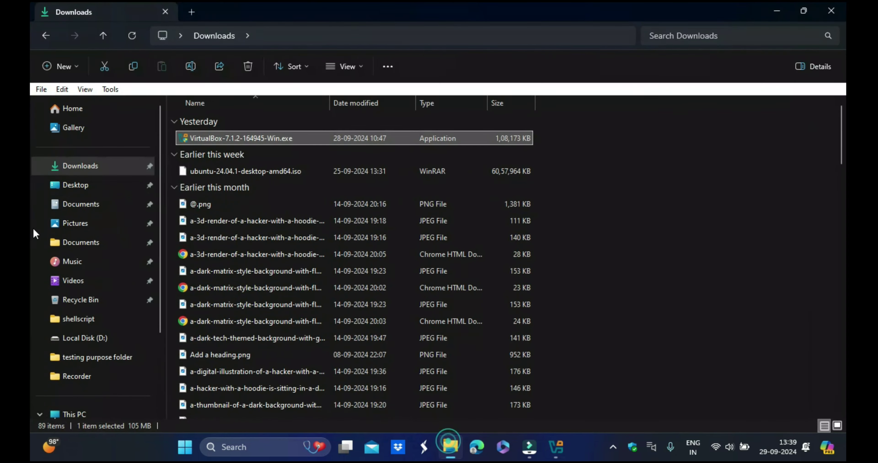
{"action": "left_click", "coordinate": [85, 315]}
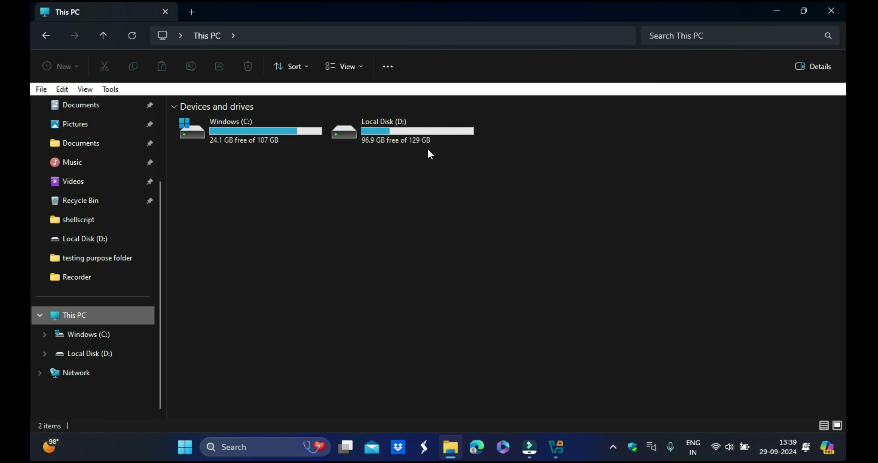
{"action": "left_click", "coordinate": [535, 449]}
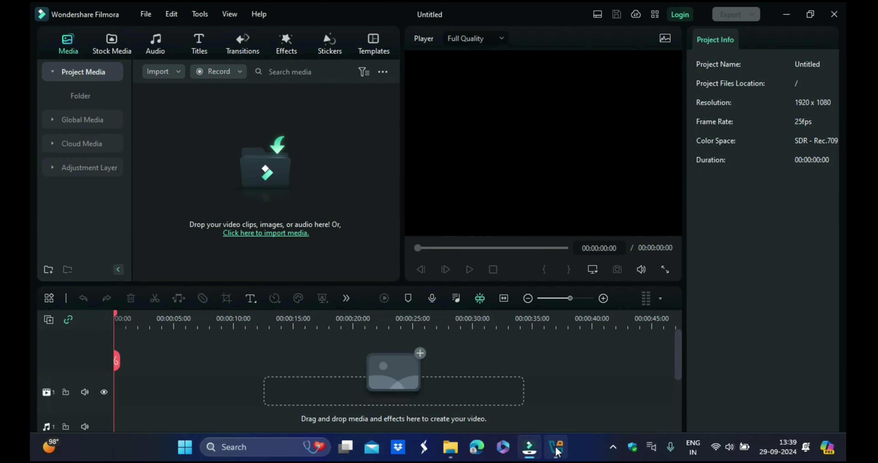
{"action": "left_click", "coordinate": [556, 448]}
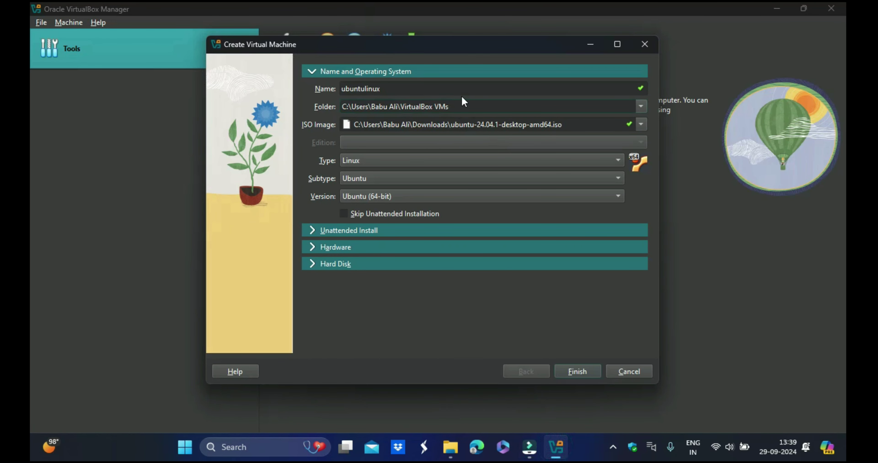
Step: Switch to File Explorer and create a folder named "ubuntu linux" on Local Disk (D:)
{"action": "triple_click", "coordinate": [455, 106]}
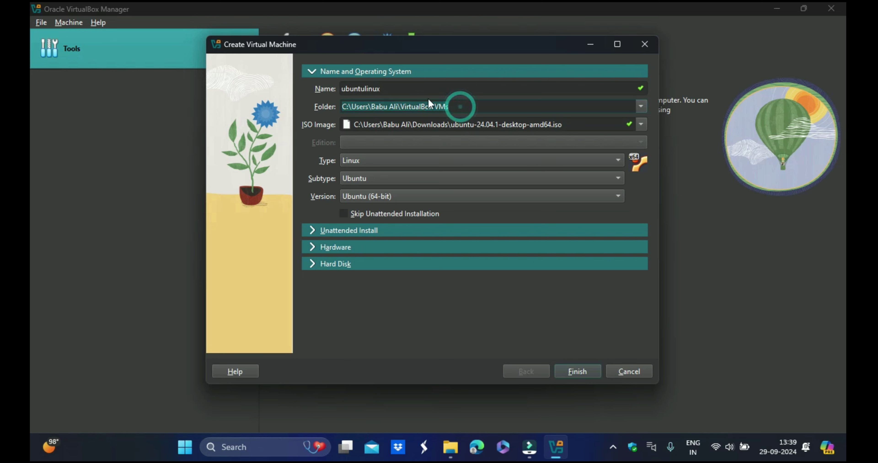
{"action": "left_click", "coordinate": [453, 107]}
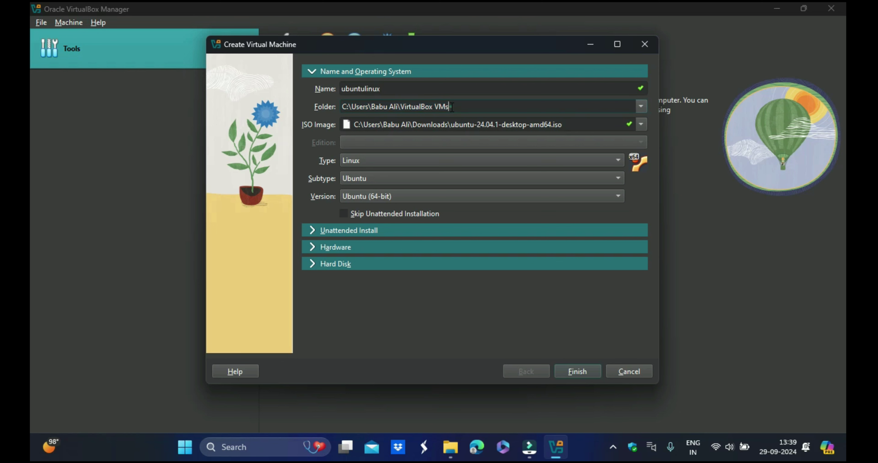
{"action": "left_click", "coordinate": [450, 446]}
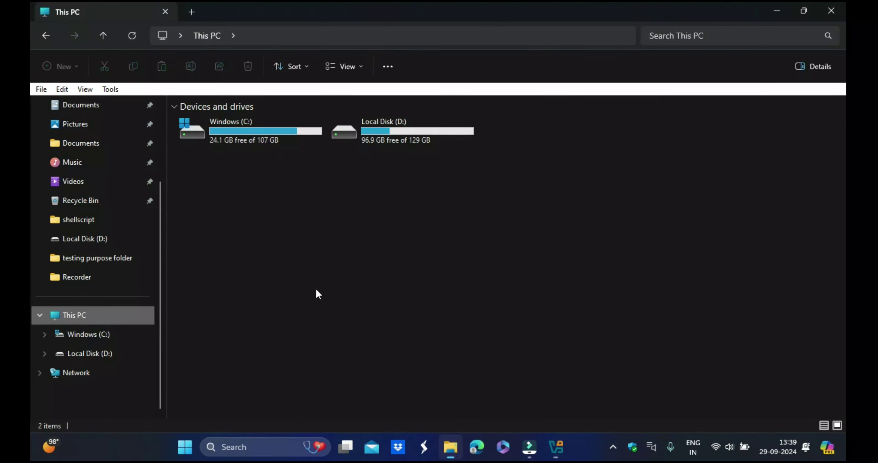
{"action": "left_click", "coordinate": [387, 147]}
{"action": "double_click", "coordinate": [387, 145]}
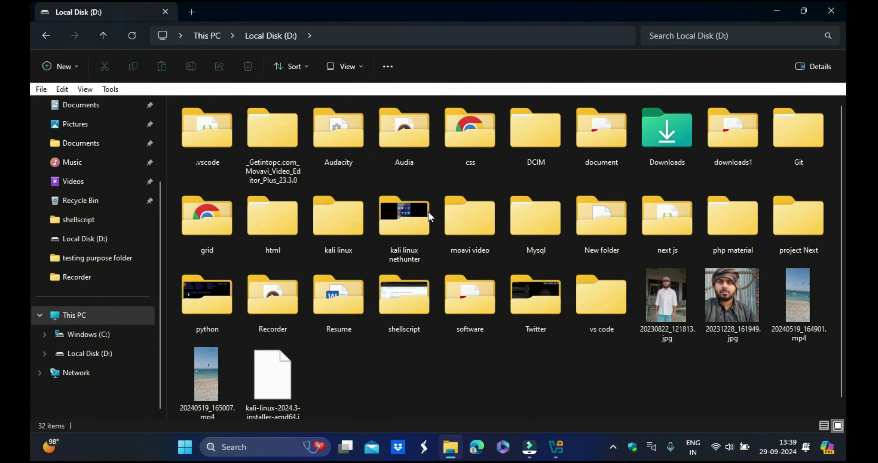
{"action": "right_click", "coordinate": [437, 259]}
{"action": "left_click", "coordinate": [413, 325]}
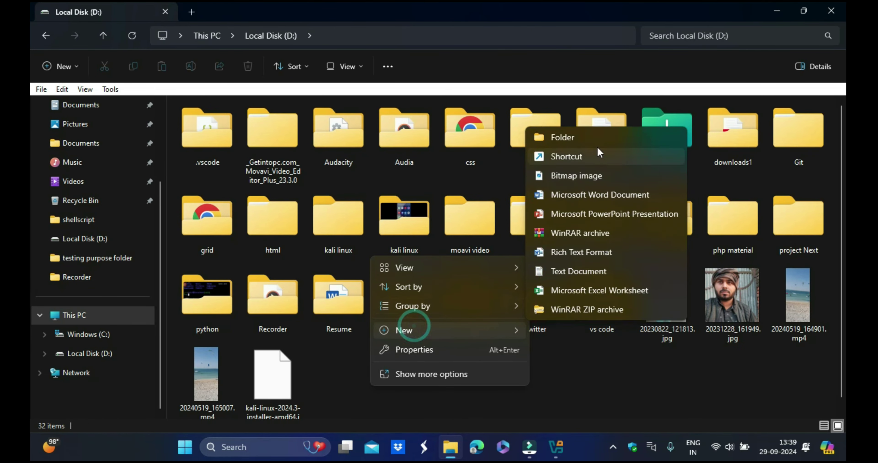
{"action": "left_click", "coordinate": [580, 137]}
{"action": "type", "text": "ubuntu linux"}
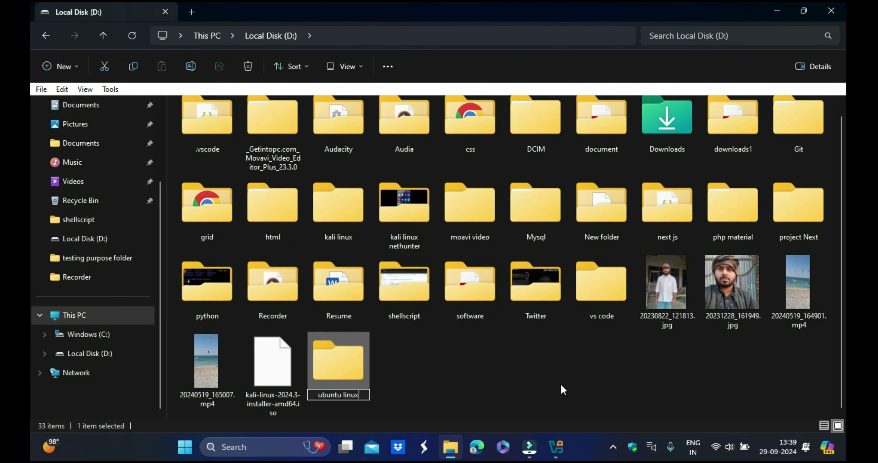
{"action": "key", "text": "Return"}
{"action": "left_click", "coordinate": [561, 386]}
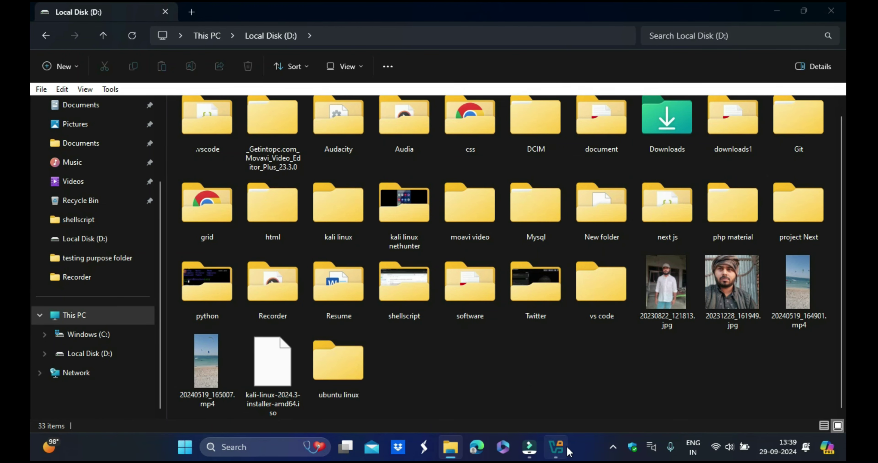
Step: Return to VirtualBox and set the new virtual machine's folder to D:\ubuntu linux
{"action": "left_click", "coordinate": [556, 447]}
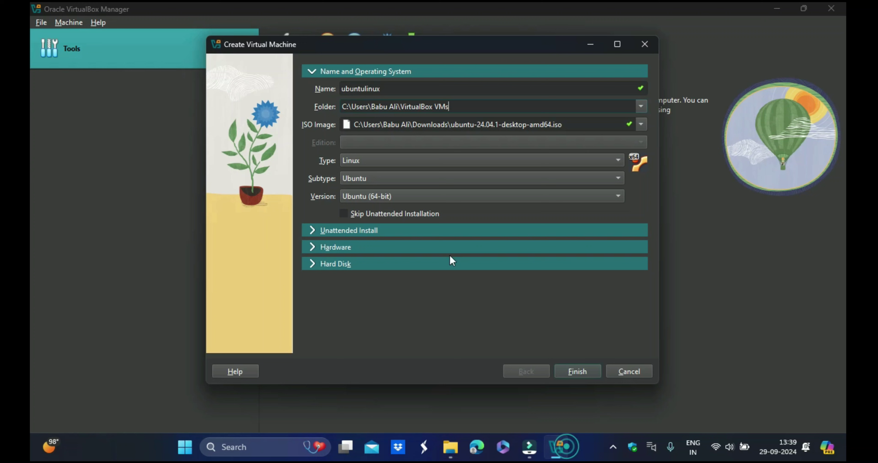
{"action": "left_click", "coordinate": [640, 106]}
{"action": "left_click", "coordinate": [440, 104]}
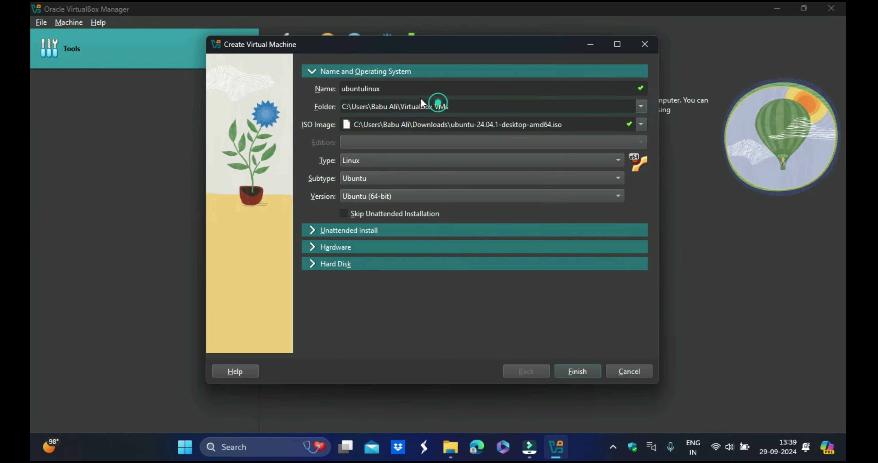
{"action": "triple_click", "coordinate": [463, 105]}
{"action": "left_click", "coordinate": [481, 107]}
{"action": "left_click", "coordinate": [640, 106]}
{"action": "left_click", "coordinate": [361, 134]}
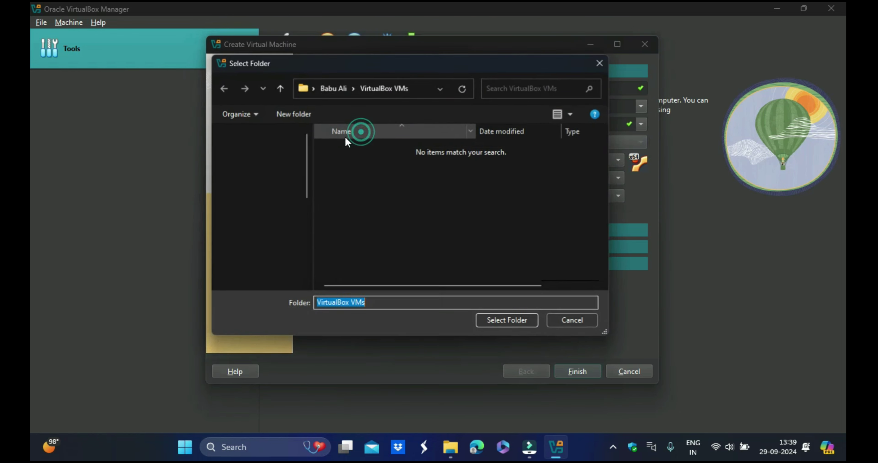
{"action": "type", "text": "D:\\ubuntu linux"}
{"action": "key", "text": "Return"}
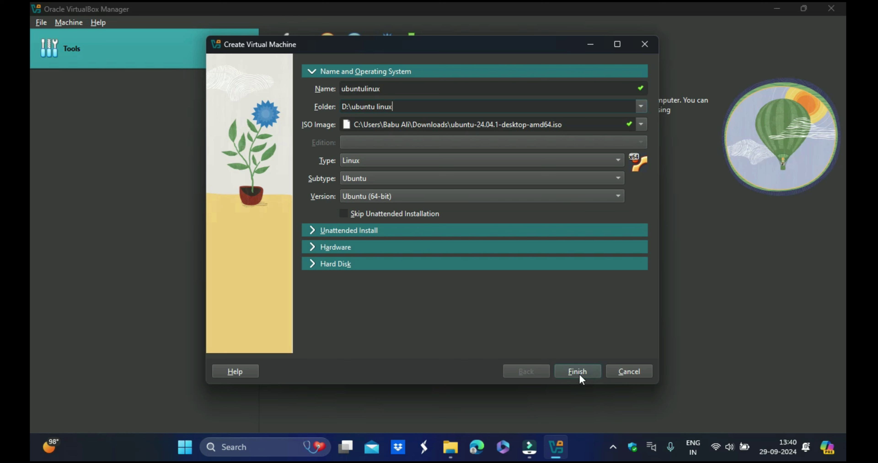
Step: Open the Unattended Install settings of the new virtual machine
{"action": "left_click", "coordinate": [339, 230]}
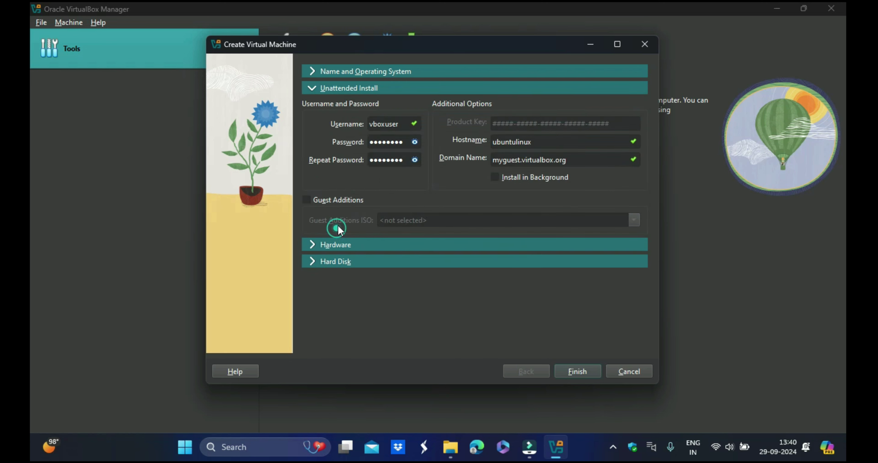